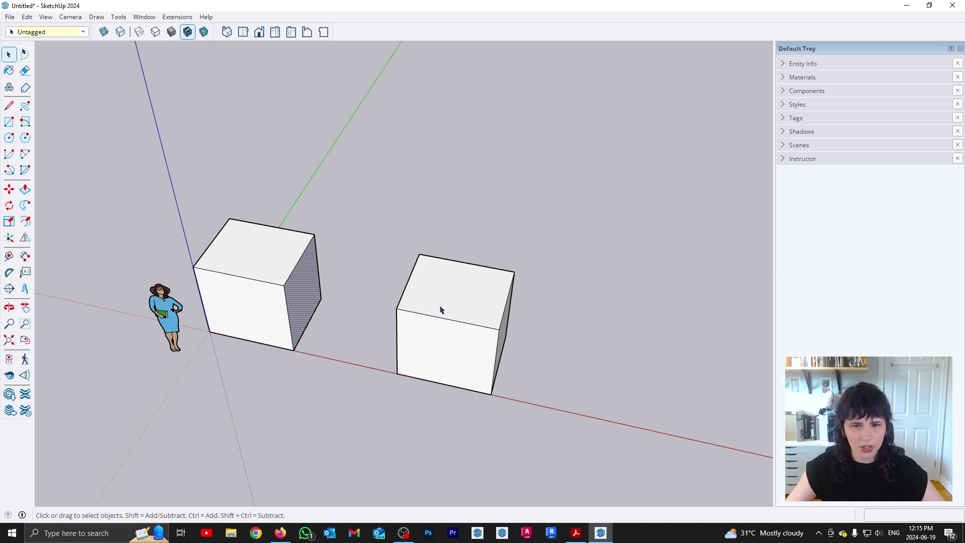
Try moving the ungrouped second cube against the first cube's side edge and away again, and undo the moves.
middle_drag(463, 297, 437, 297)
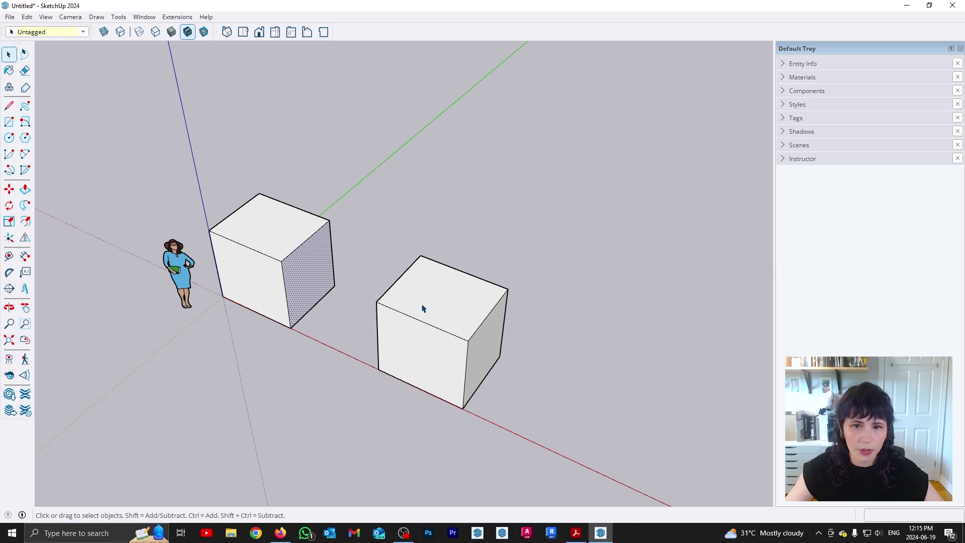
triple_click(422, 308)
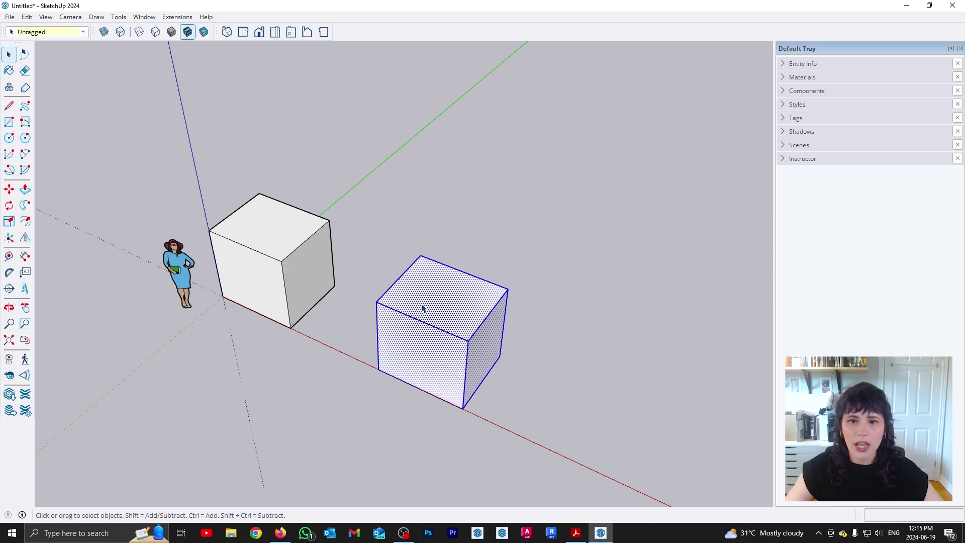
key(m)
click(378, 369)
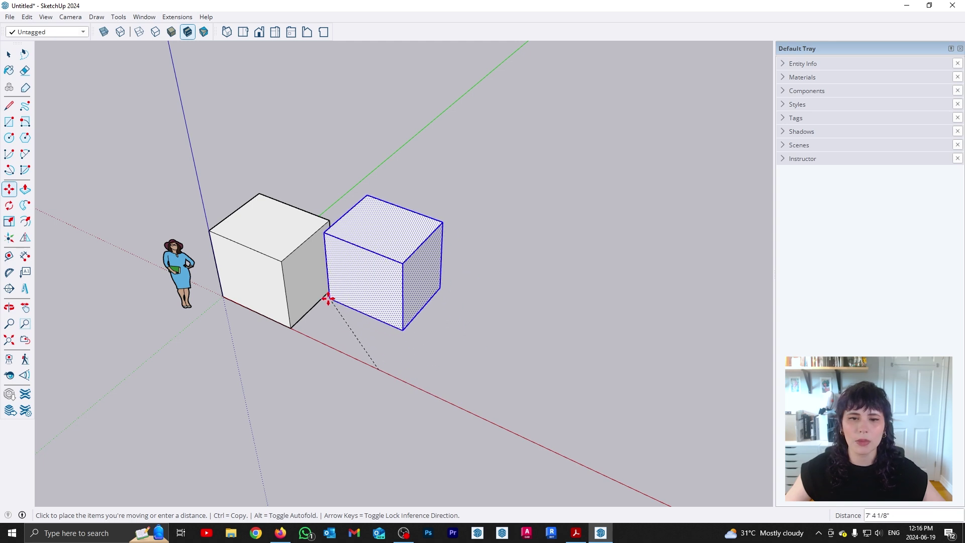
click(310, 306)
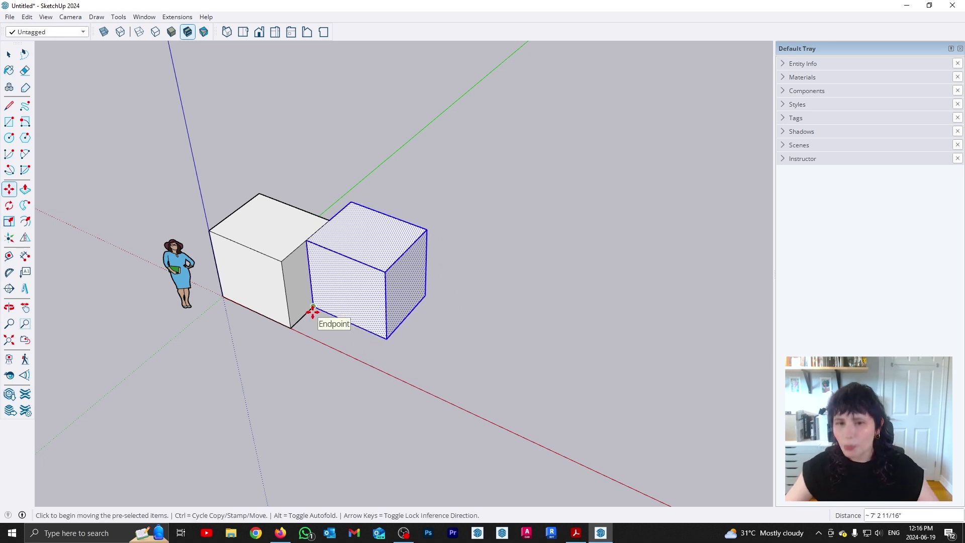
click(313, 308)
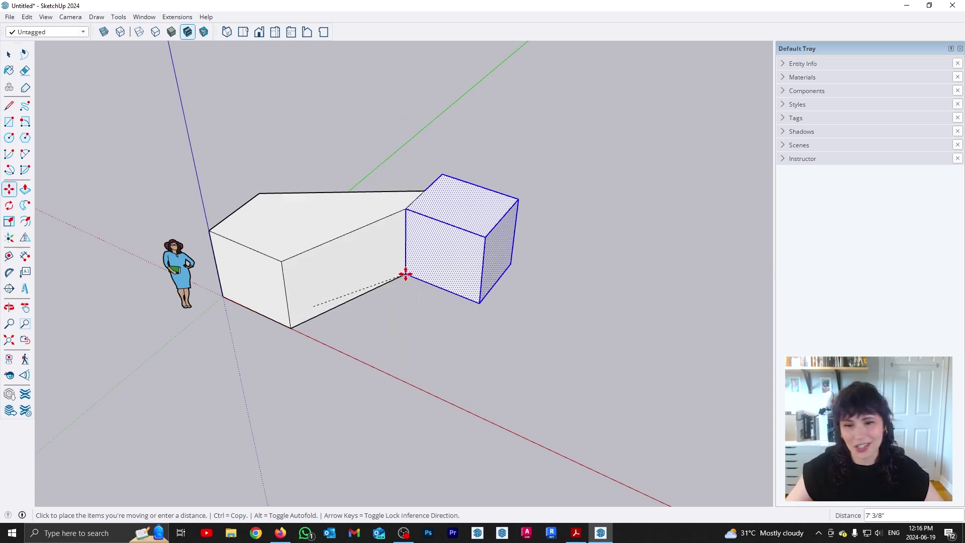
key(space)
key(ctrl+z)
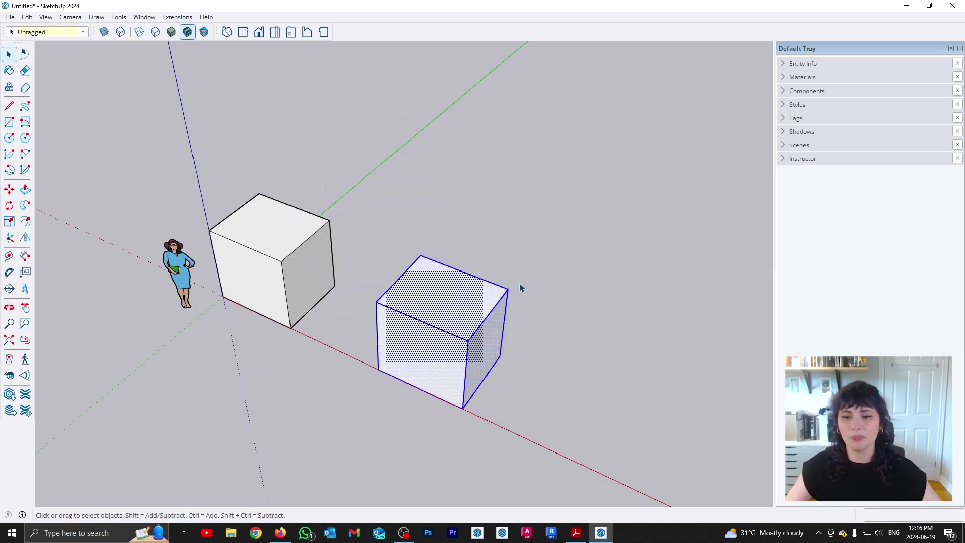
click(280, 367)
Select all the connected geometry of the cube at the origin and make it a group.
shift+middle_drag(341, 334, 416, 357)
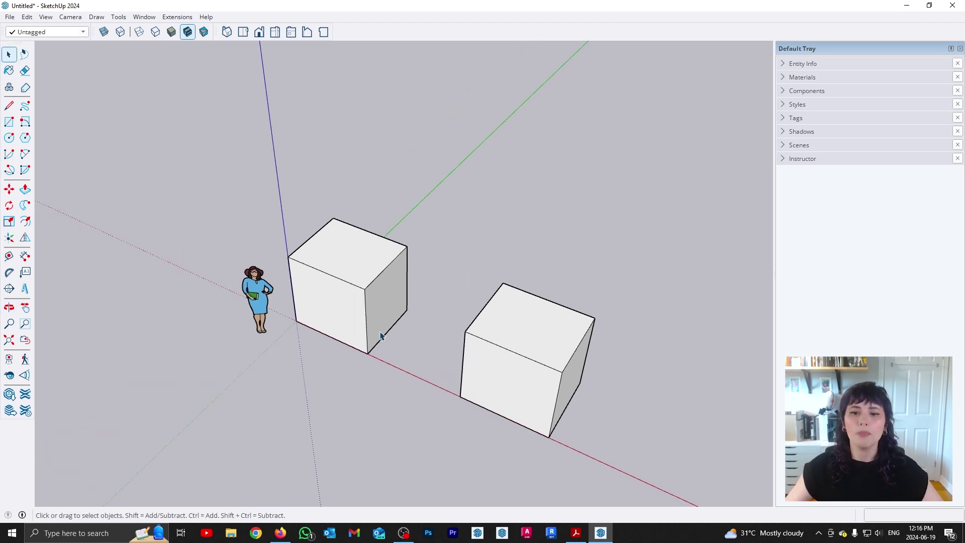
shift+middle_drag(491, 373, 430, 365)
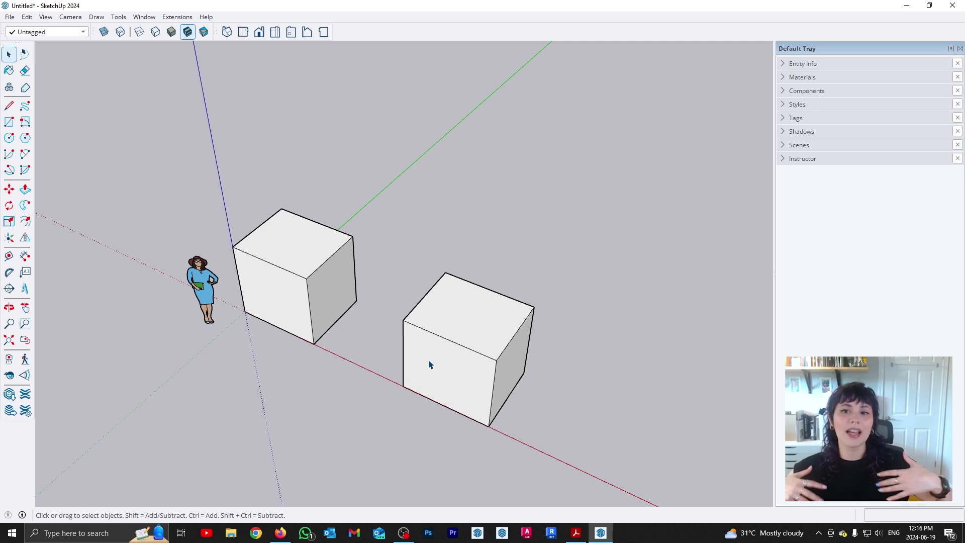
middle_drag(410, 345, 436, 363)
scroll(423, 335, up, 1)
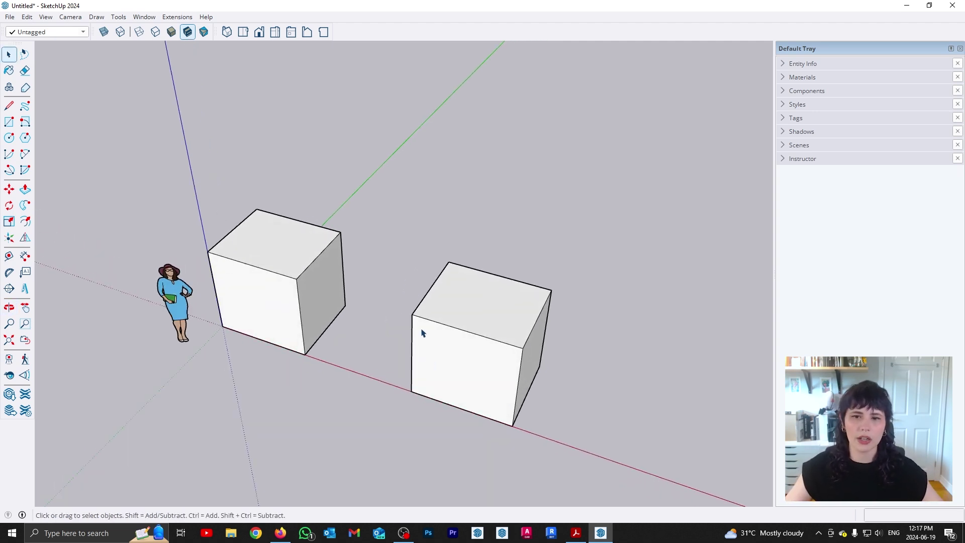
triple_click(317, 291)
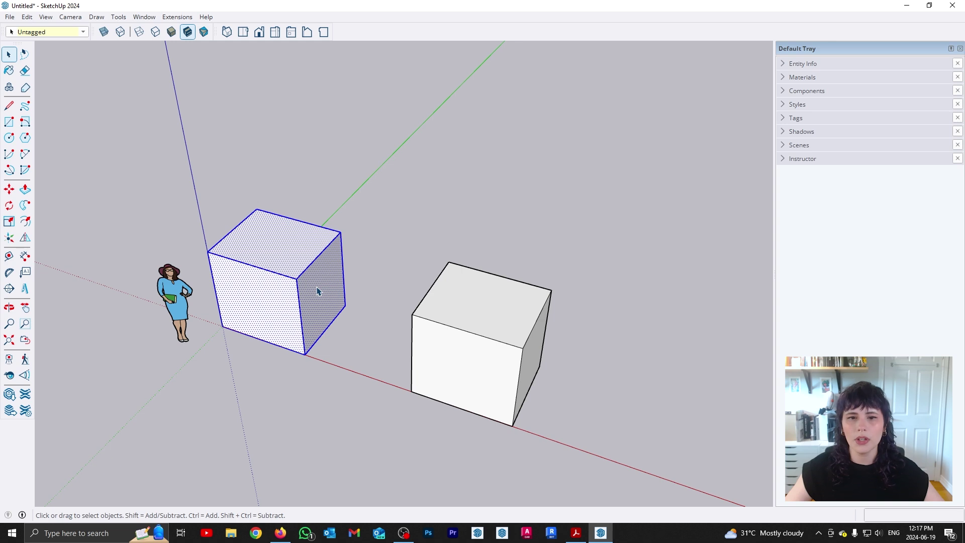
right_click(318, 292)
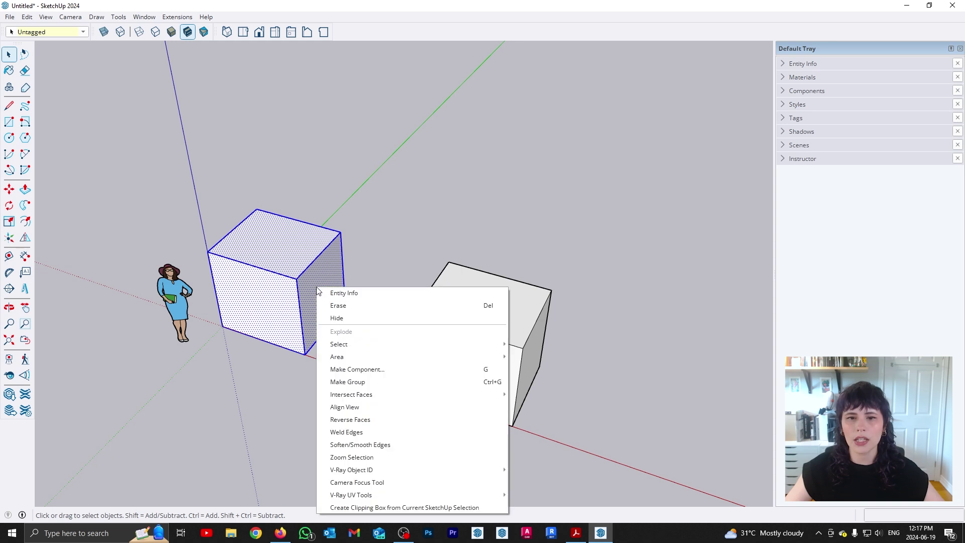
click(373, 387)
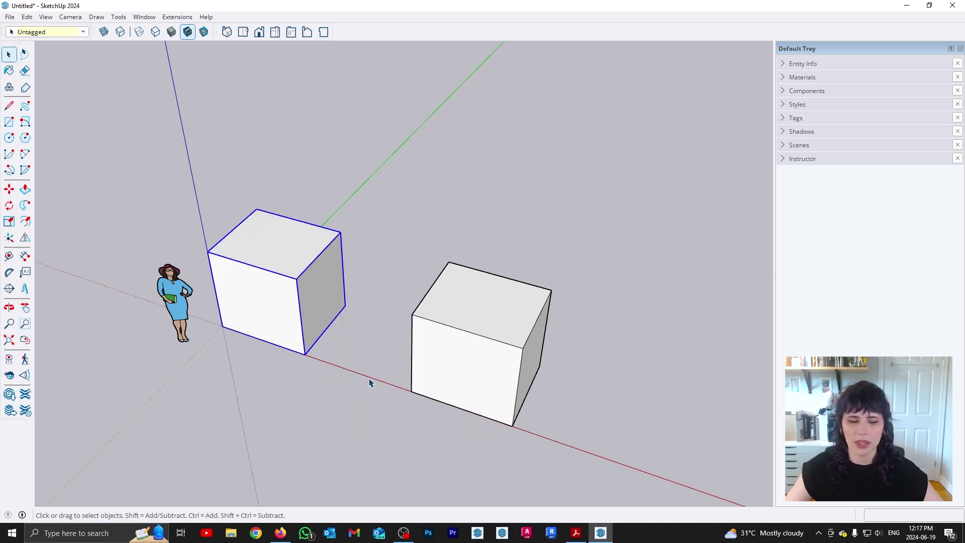
Turn the ungrouped second cube into a component with the definition name BOX, replacing the selection with the component.
shift+middle_drag(602, 366, 571, 359)
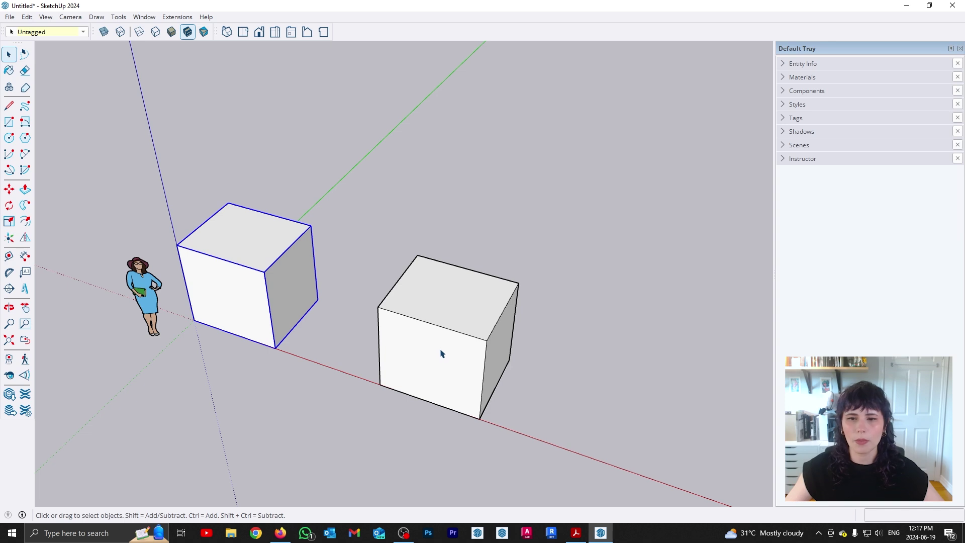
triple_click(443, 351)
right_click(443, 347)
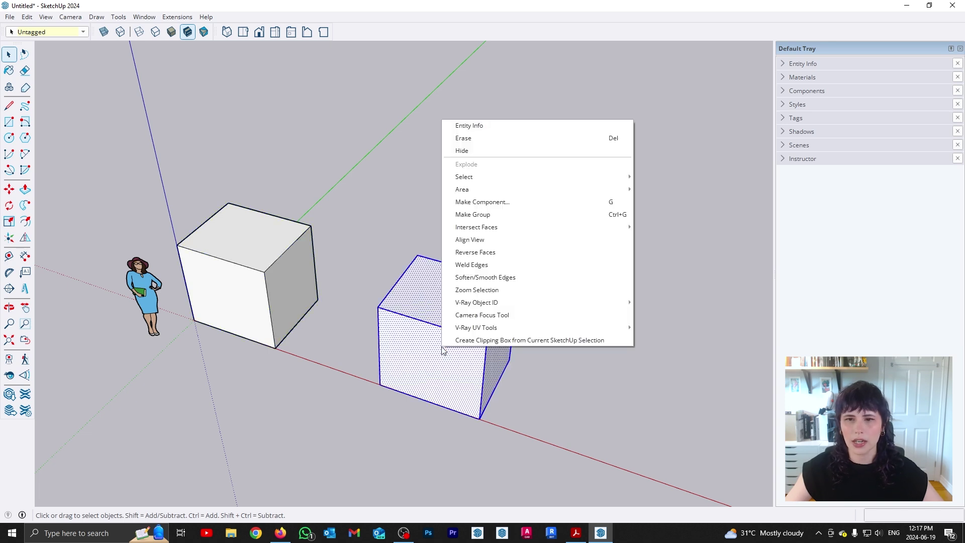
click(515, 202)
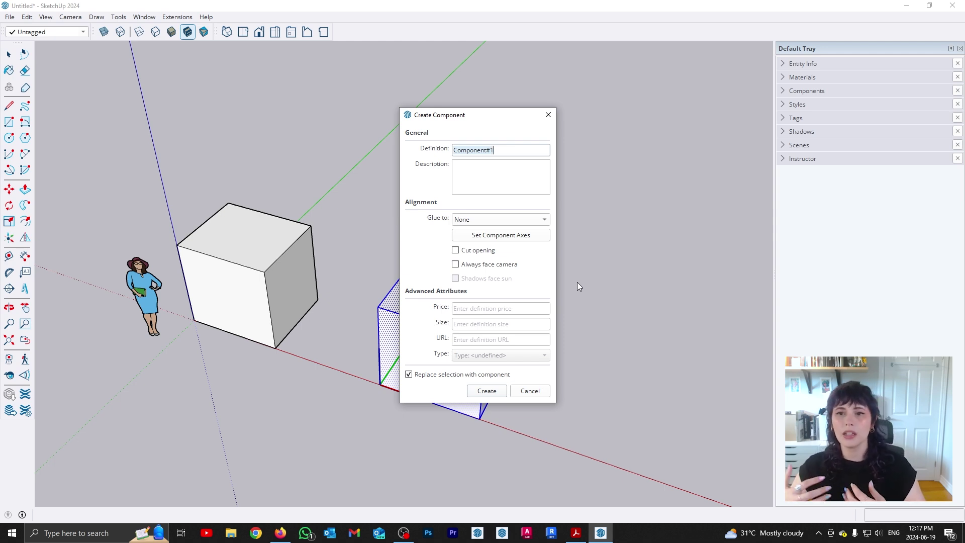
text(BOX)
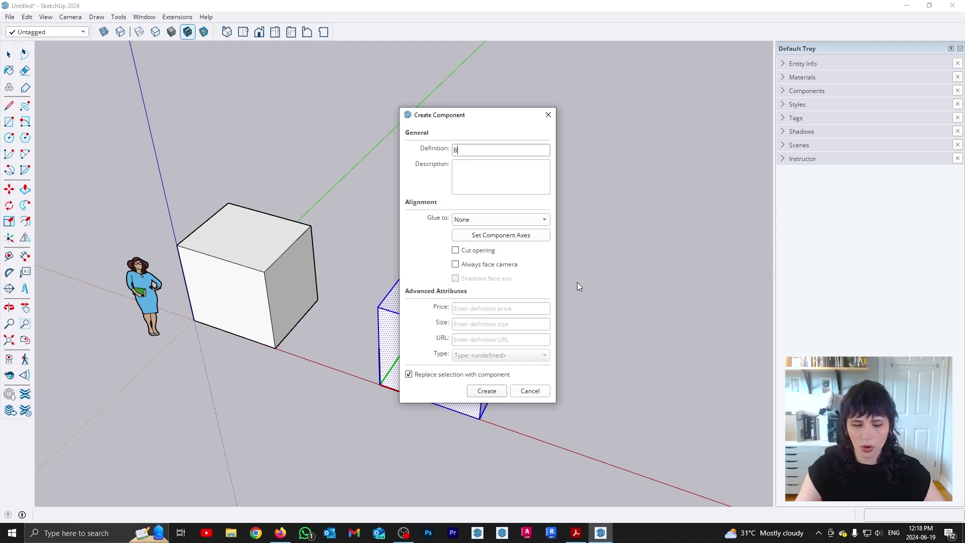
click(501, 176)
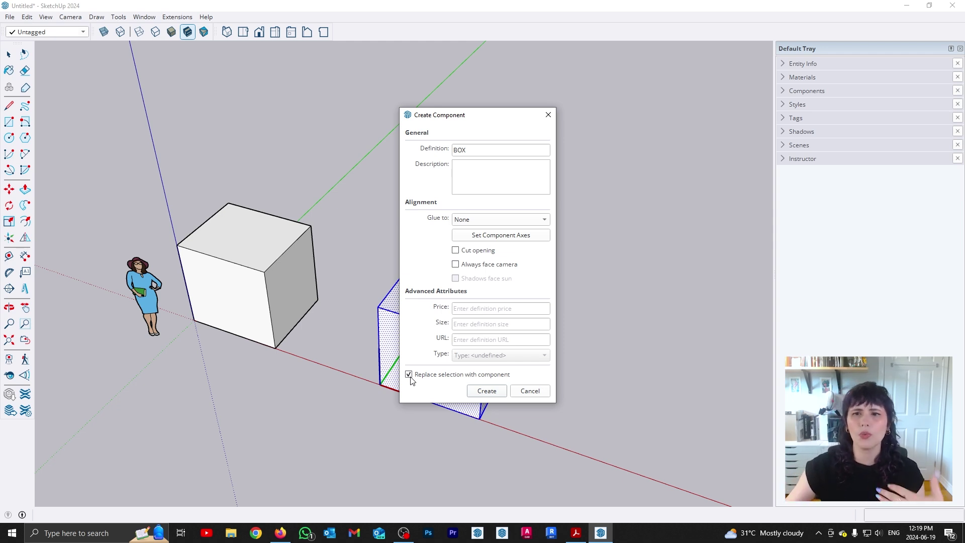
drag(500, 116, 650, 134)
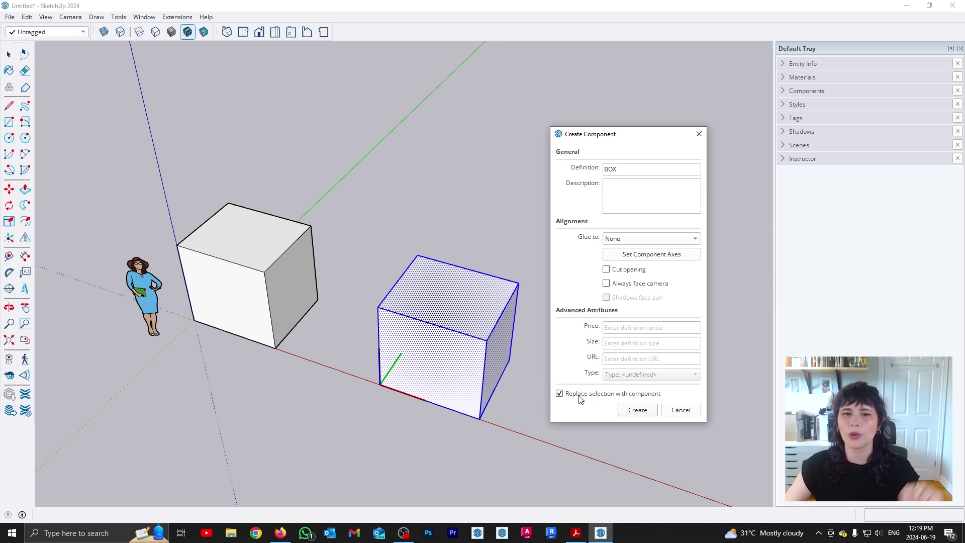
click(647, 413)
click(539, 390)
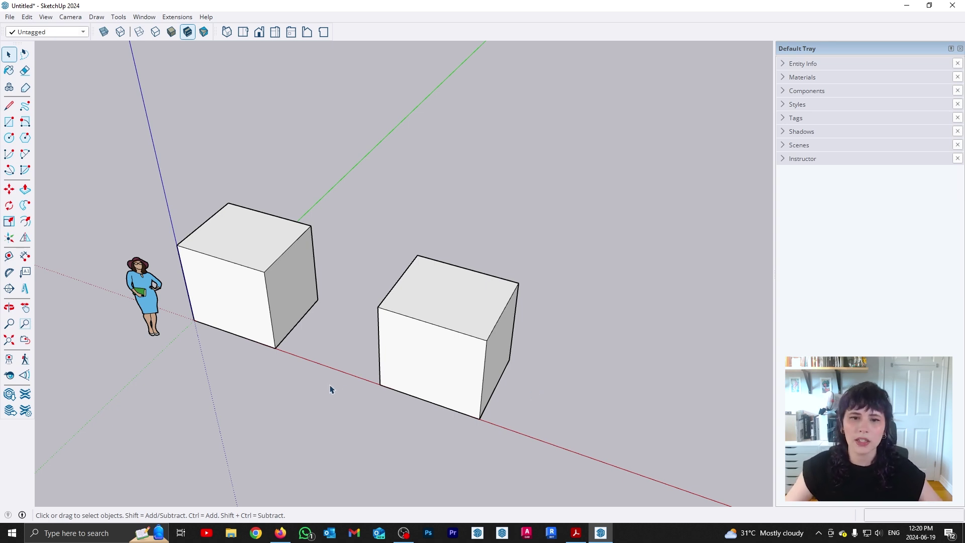
Examine the entity information of the grouped cube and of the BOX component to compare their object types.
click(289, 283)
right_click(287, 279)
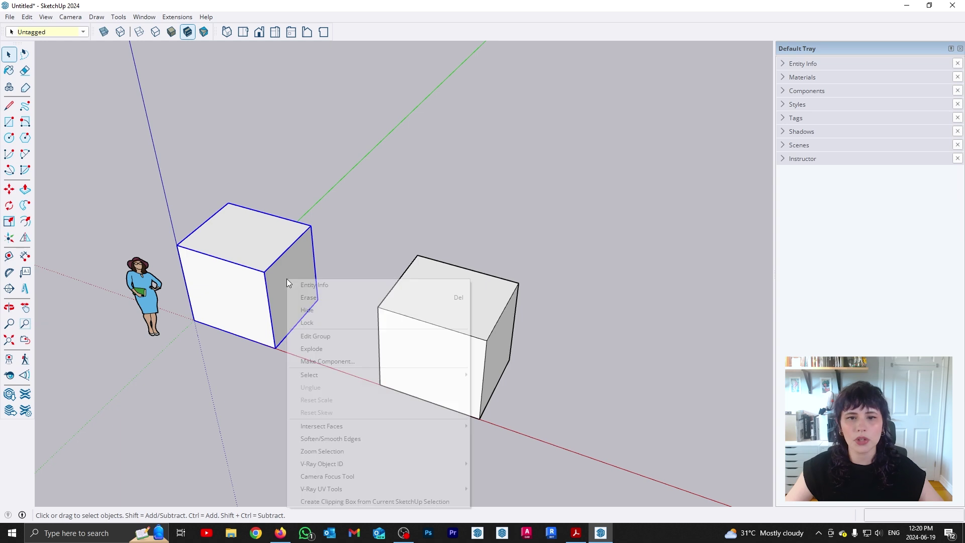
click(539, 239)
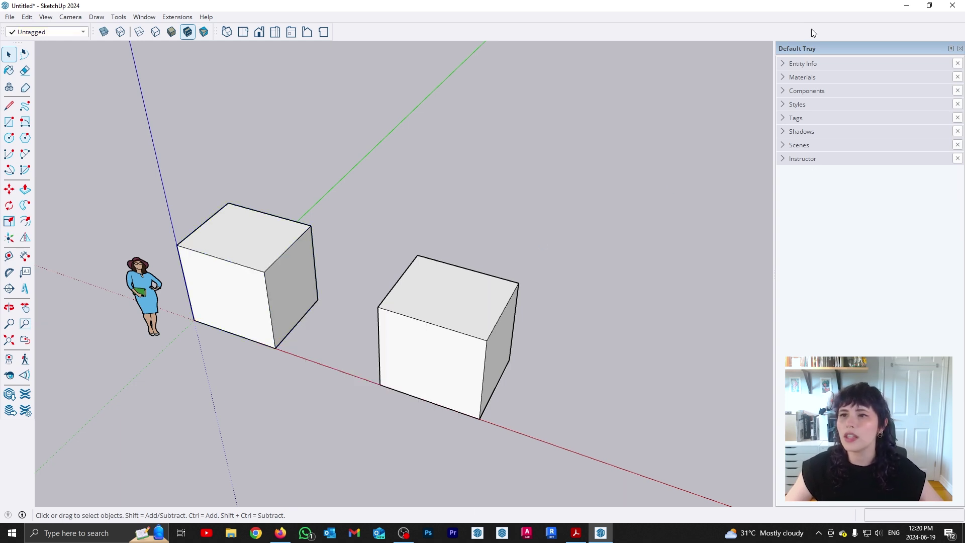
click(792, 64)
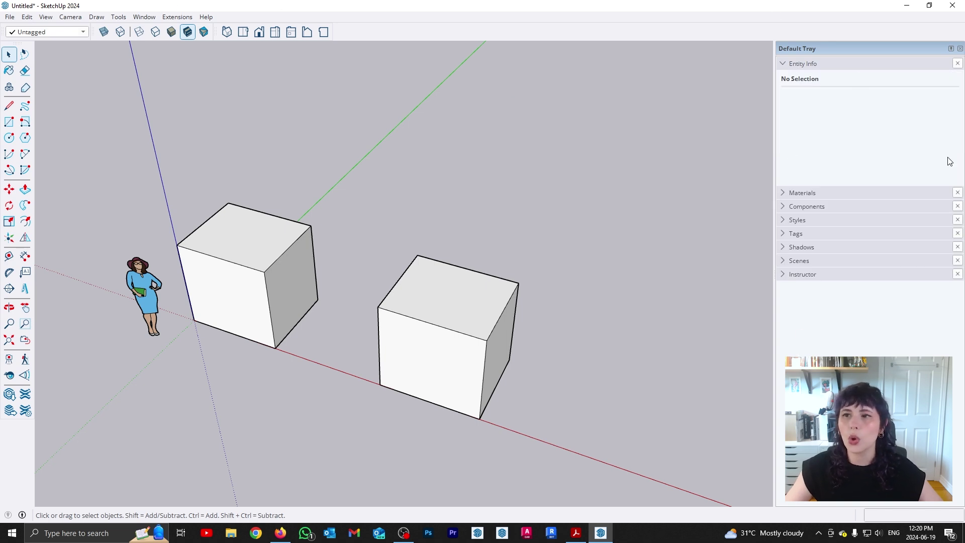
click(171, 19)
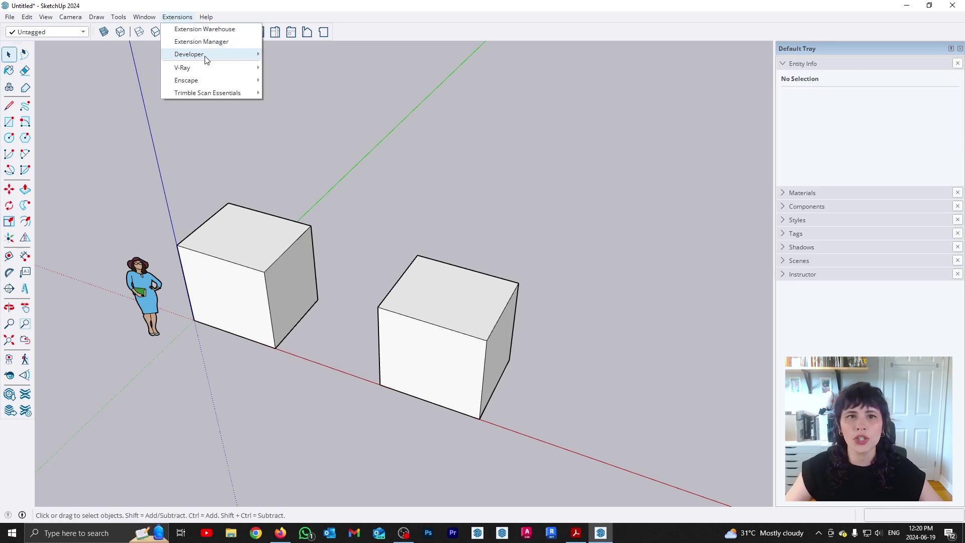
mouse_move(145, 17)
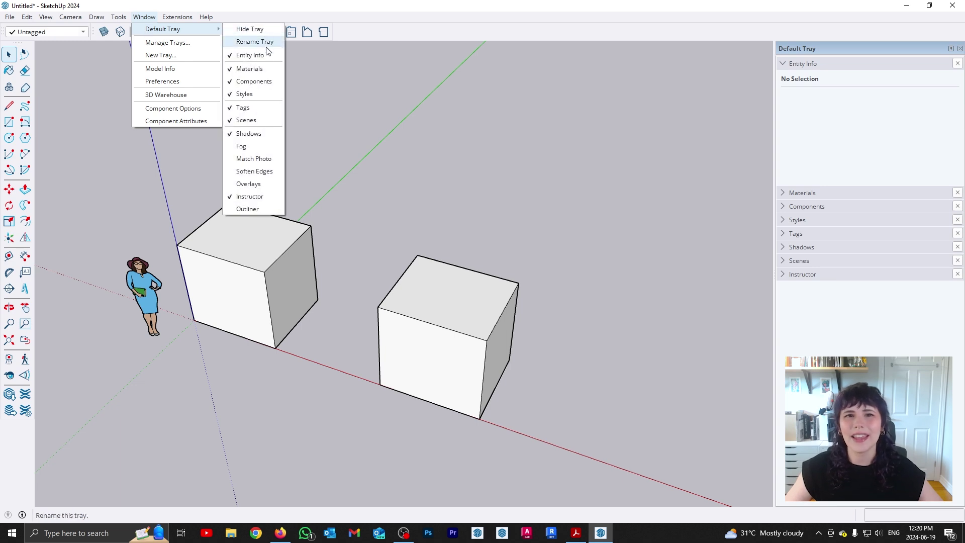
click(513, 211)
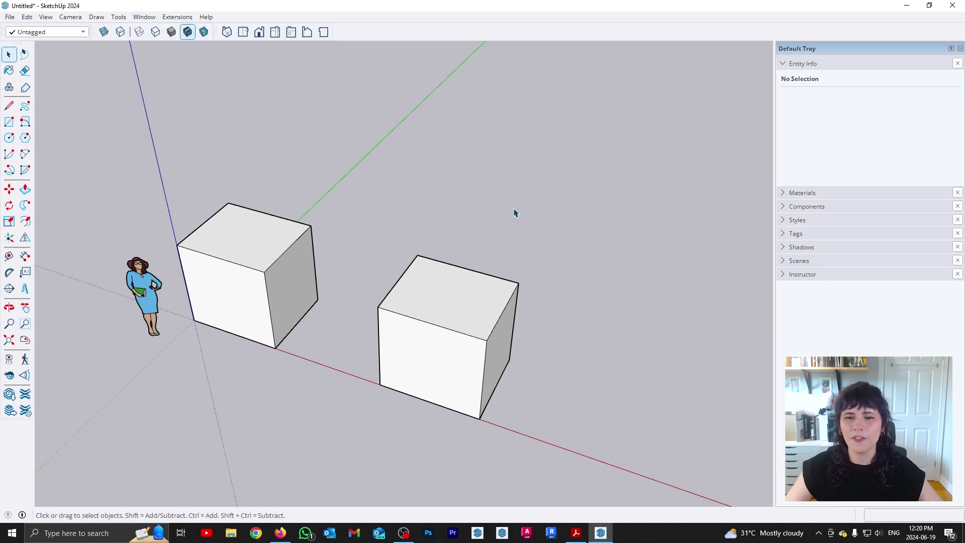
click(258, 248)
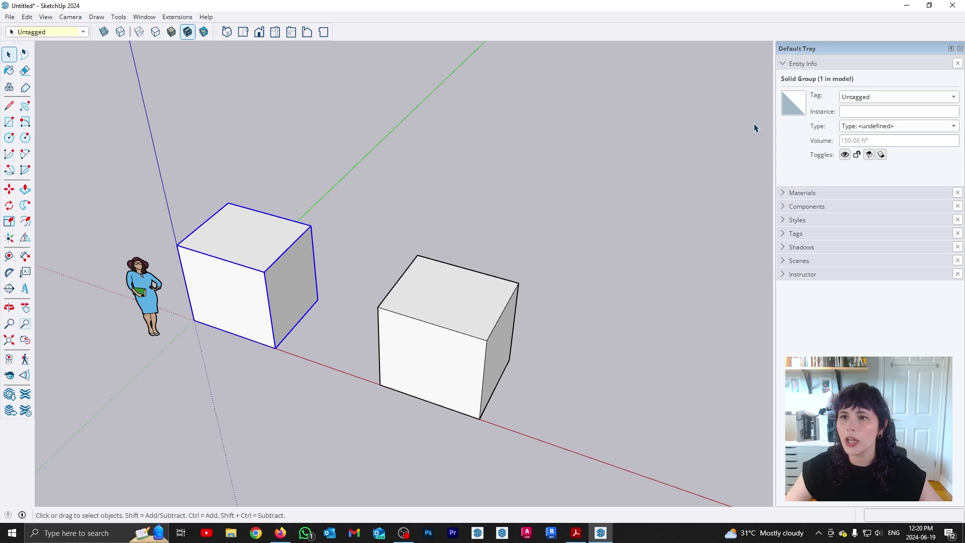
click(464, 313)
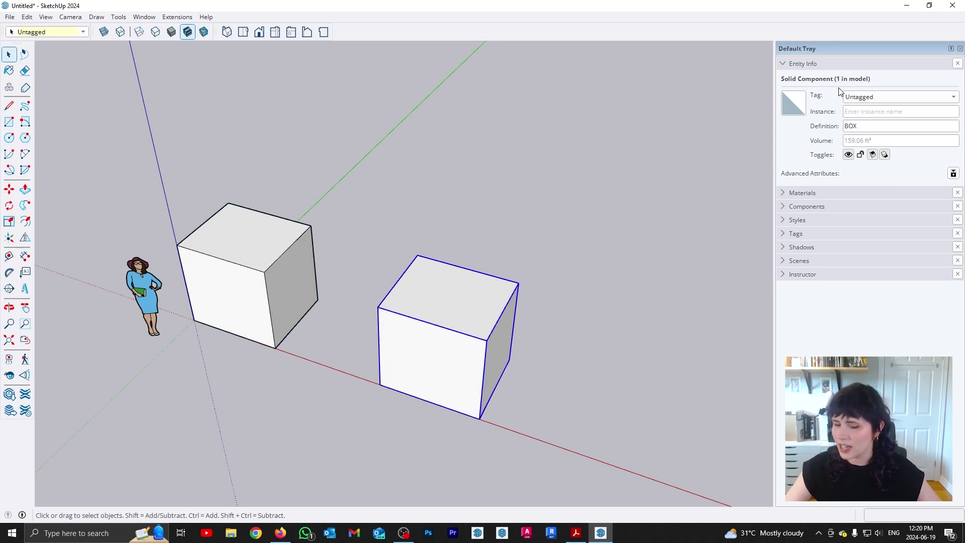
click(545, 181)
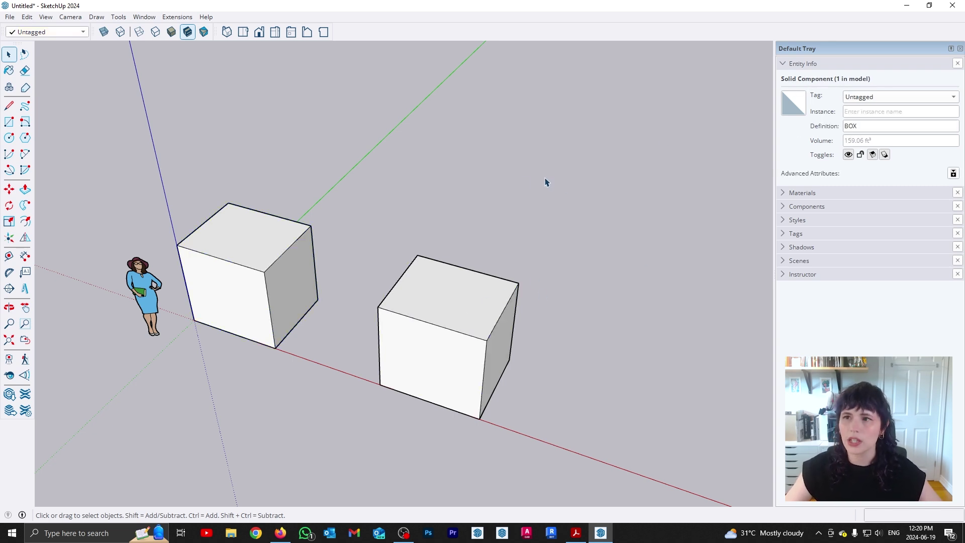
click(846, 68)
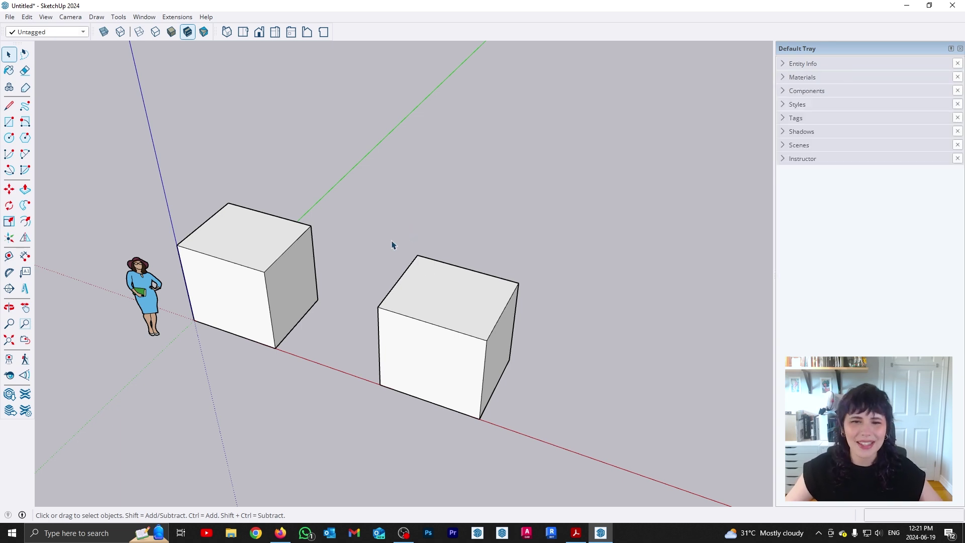
Compare the commands offered for the grouped cube with those offered for the BOX component.
right_click(266, 244)
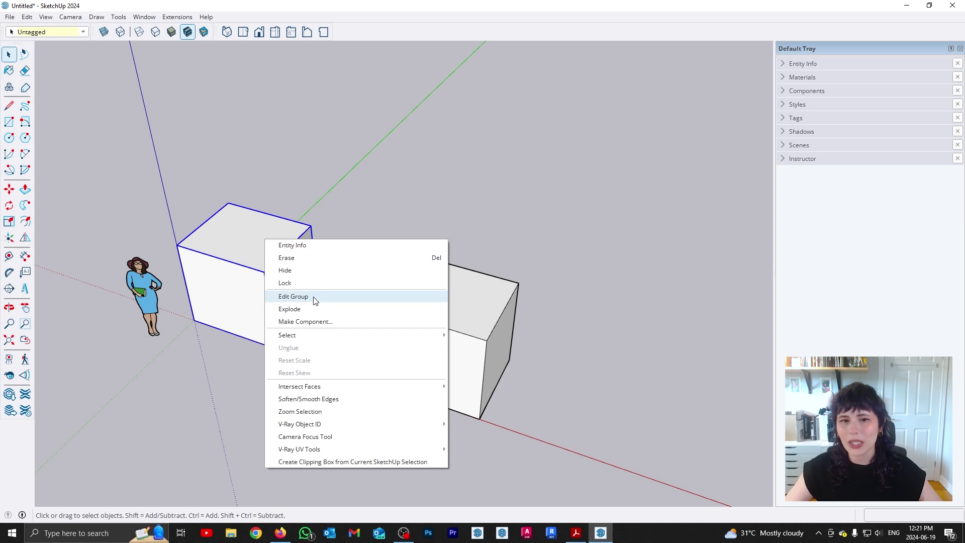
click(481, 296)
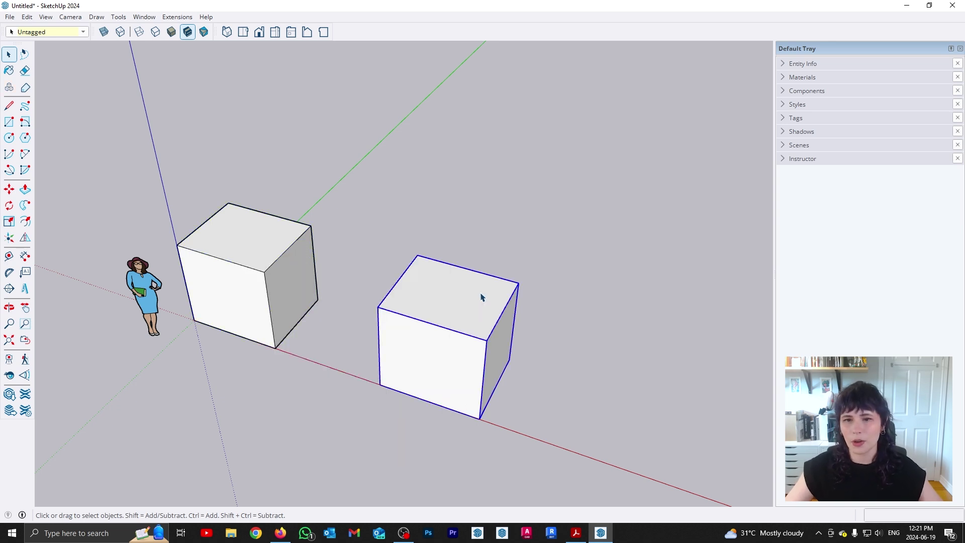
right_click(482, 296)
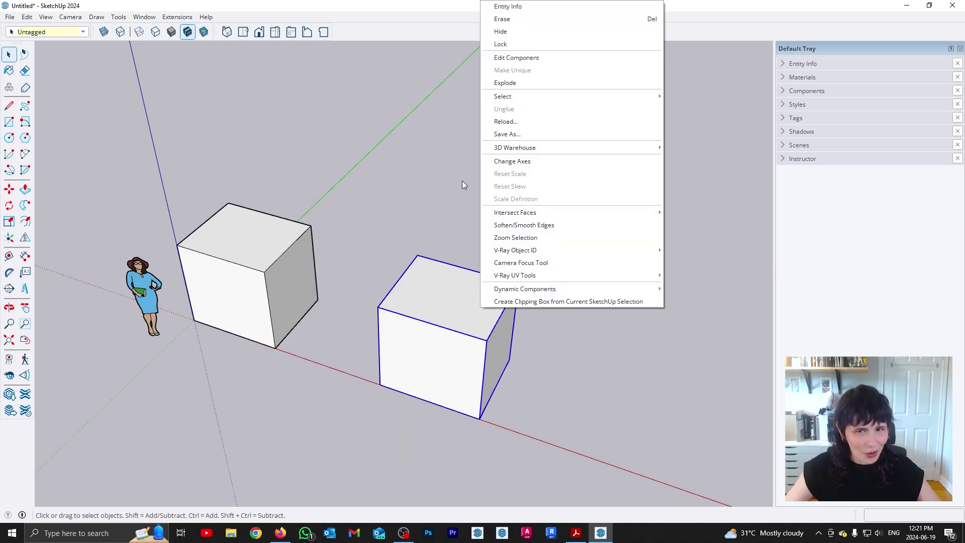
click(408, 228)
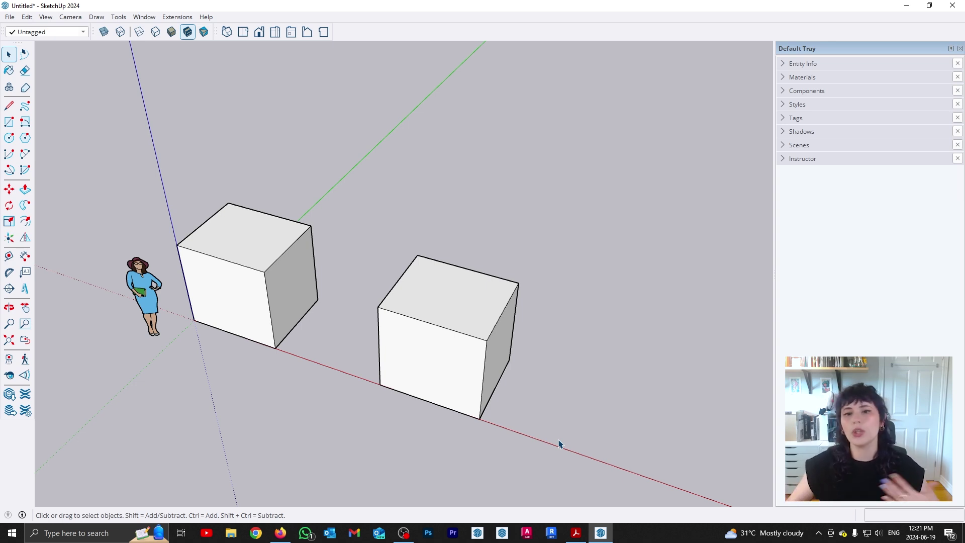
Copy the grouped cube and the BOX component together about 13' 4" along the green axis.
drag(532, 420, 246, 213)
middle_drag(363, 226, 375, 352)
key(m)
click(490, 388)
key(ctrl)
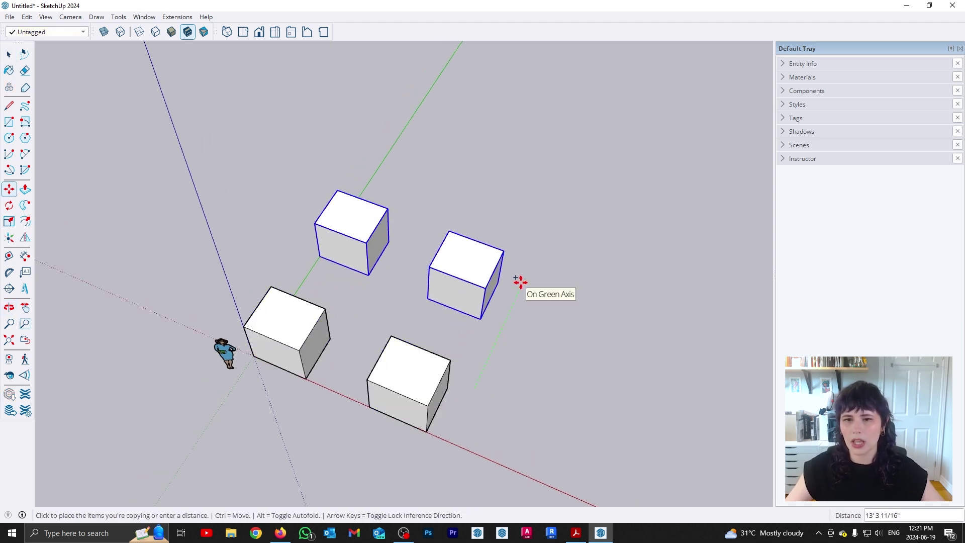
click(522, 282)
key(space)
click(534, 379)
Select the two grouped cubes as one pair and the two BOX components as the other, to distinguish them.
middle_drag(535, 379, 476, 385)
scroll(392, 287, up, 4)
drag(407, 355, 231, 150)
drag(641, 444, 508, 247)
middle_drag(509, 351, 500, 294)
shift+middle_drag(575, 384, 575, 338)
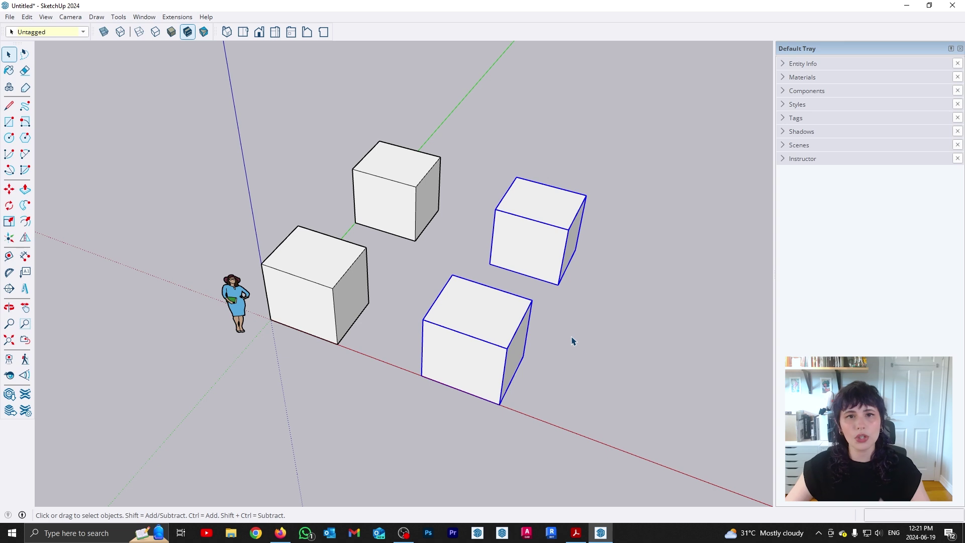
Push the top face of the grouped cube at the origin down to about a third of its height.
click(406, 291)
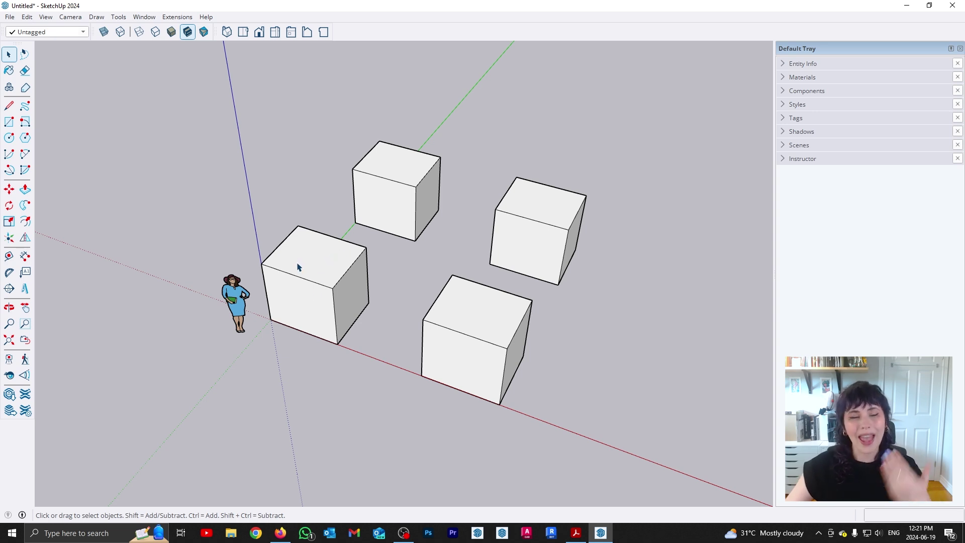
double_click(327, 276)
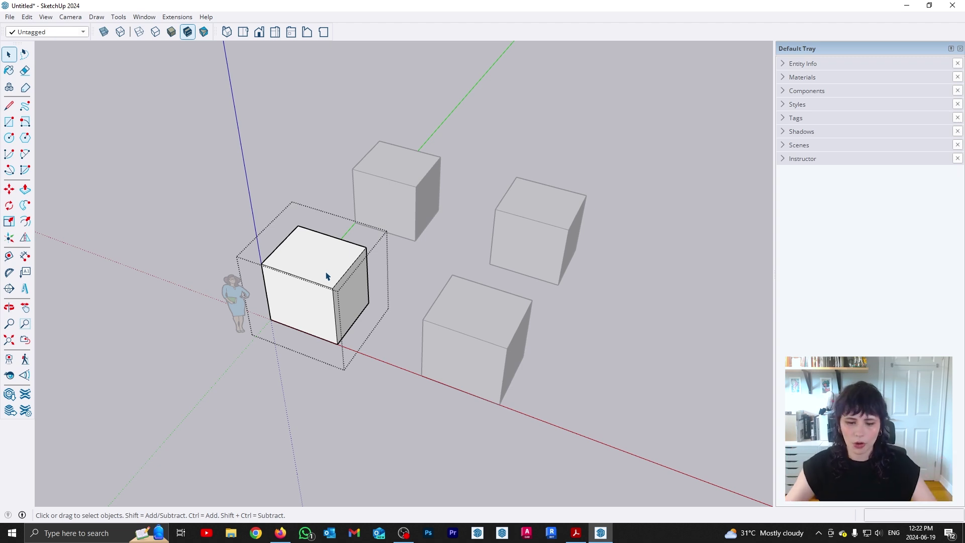
key(p)
drag(328, 271, 330, 303)
key(space)
click(388, 273)
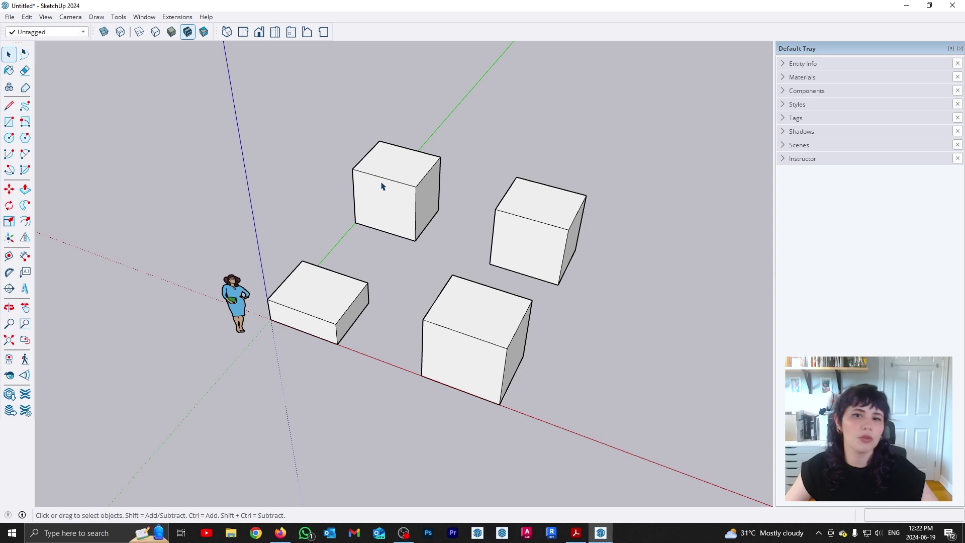
Pull the front face of the rear grouped cube outward, lengthening it toward the shortened group.
double_click(398, 219)
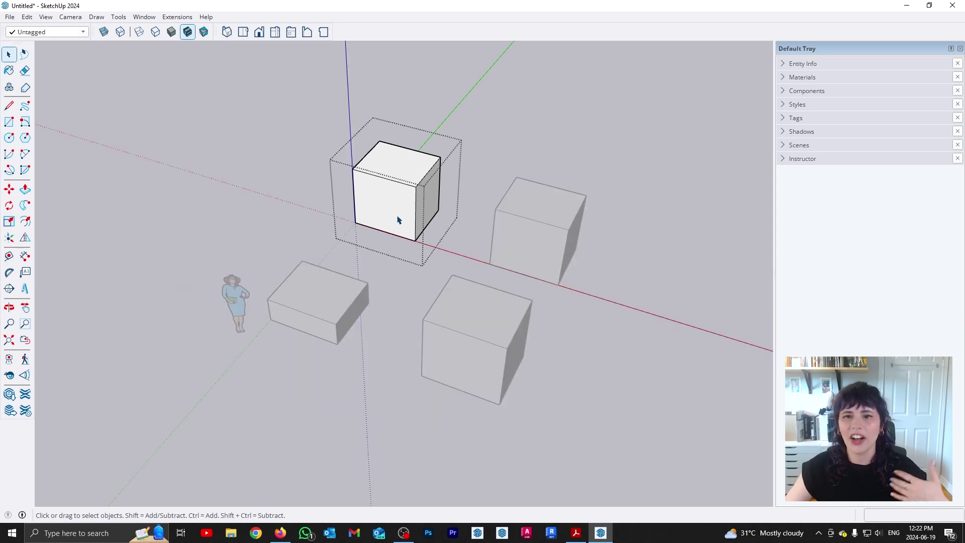
key(p)
drag(393, 218, 382, 235)
key(space)
key(Escape)
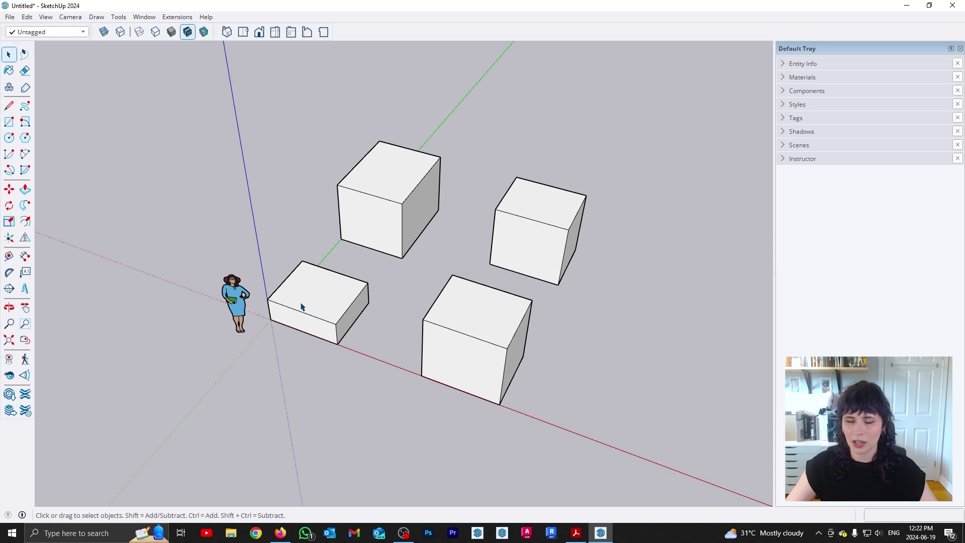
Edit the rear BOX component and push its top face down about 2' 10 1/2".
middle_drag(304, 306, 390, 316)
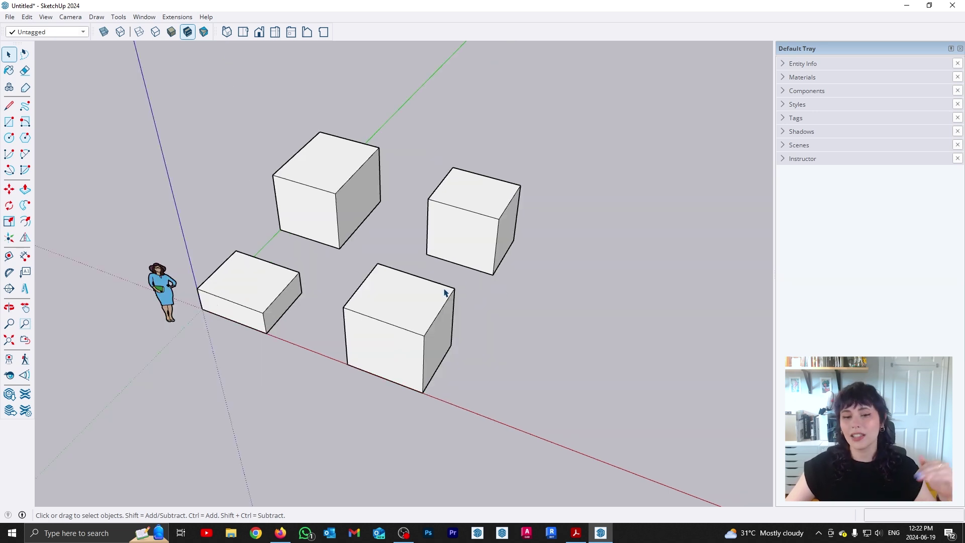
double_click(507, 211)
key(p)
click(500, 210)
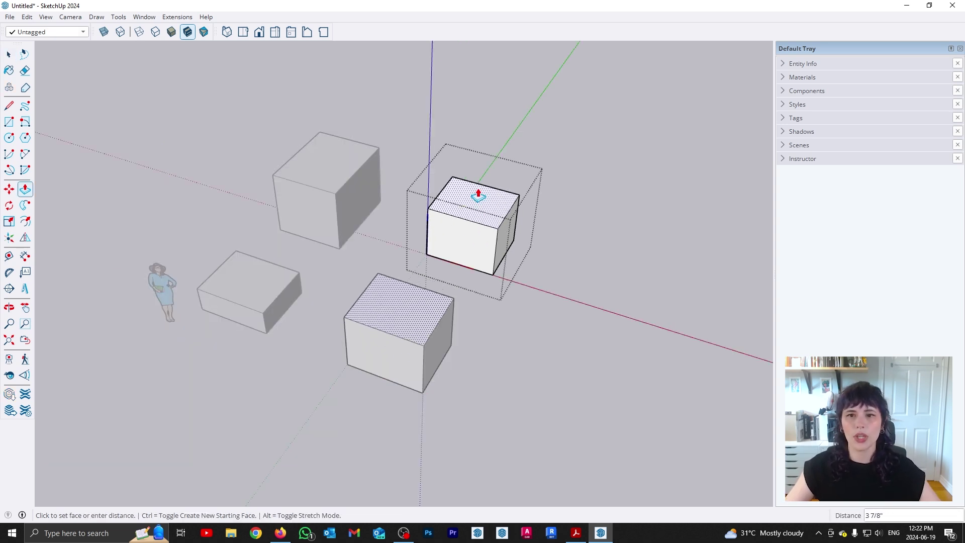
click(468, 233)
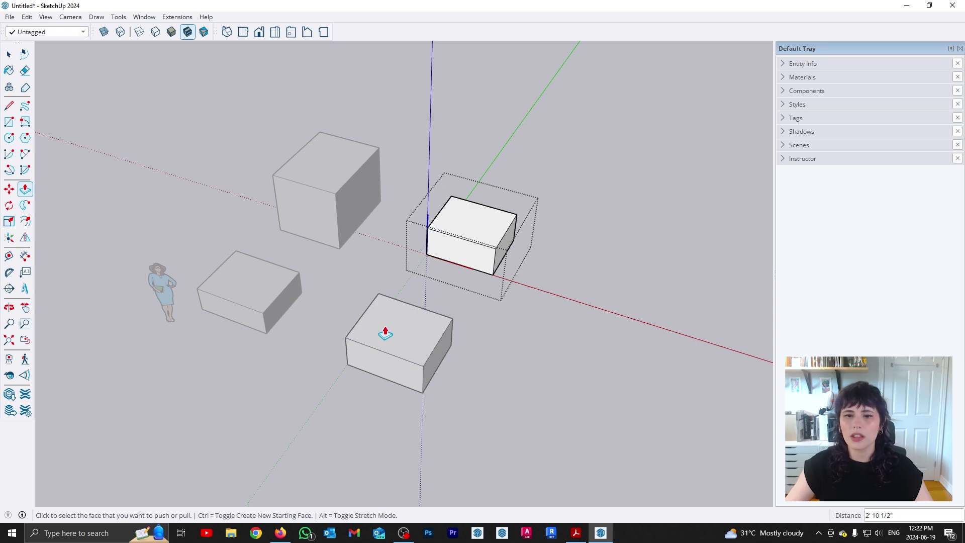
key(space)
click(427, 356)
Edit the front BOX component and push its front face inward to make the box shallower.
double_click(398, 367)
key(p)
drag(395, 375, 405, 358)
key(space)
click(542, 336)
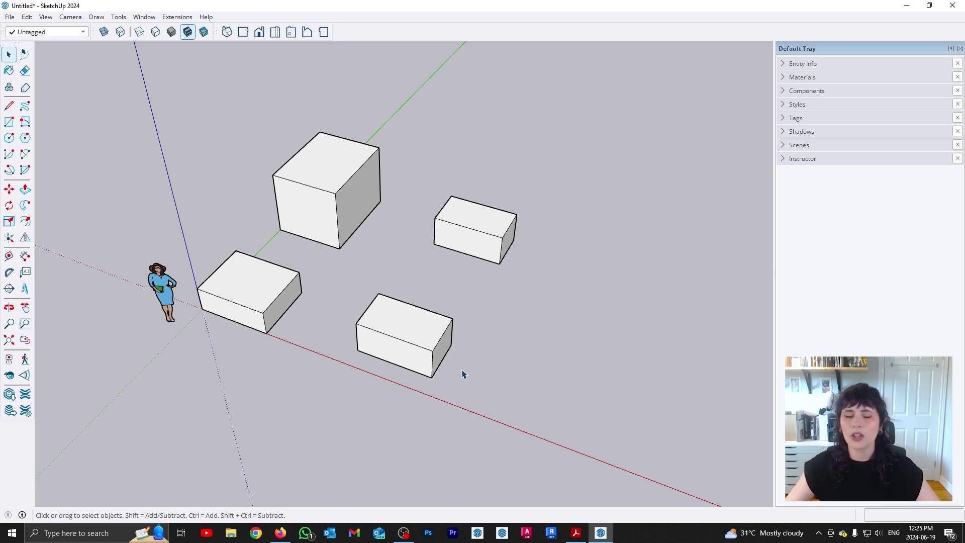
Copy the taller group farther back along the green axis.
key(m)
middle_drag(357, 250, 402, 293)
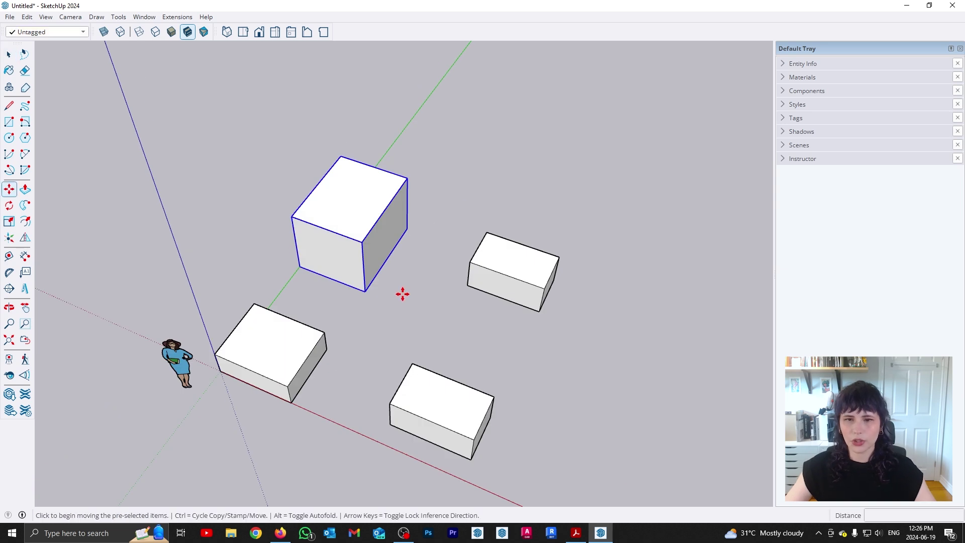
click(403, 293)
key(ctrl)
middle_drag(464, 172, 424, 237)
key(space)
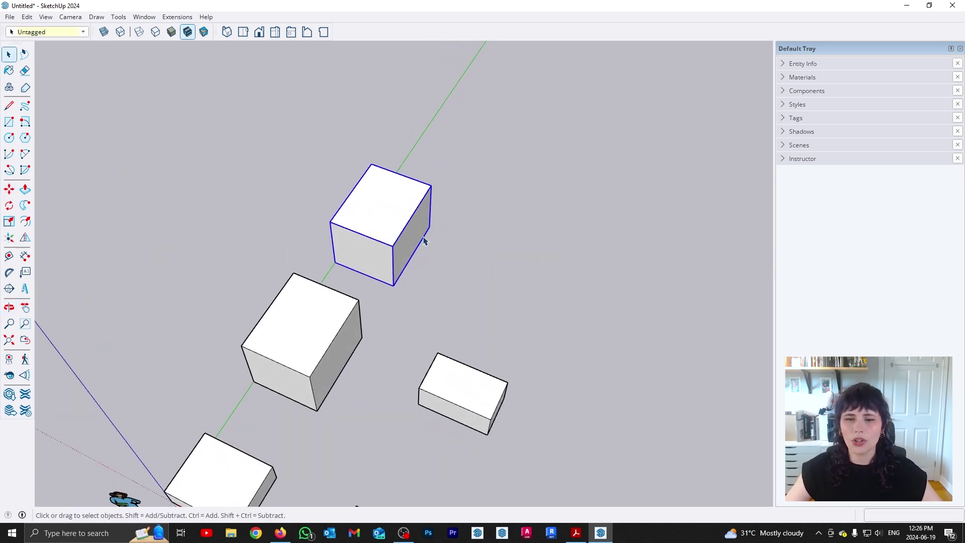
Convert the copied group into a component with the definition name GROUP BOX.
right_click(379, 213)
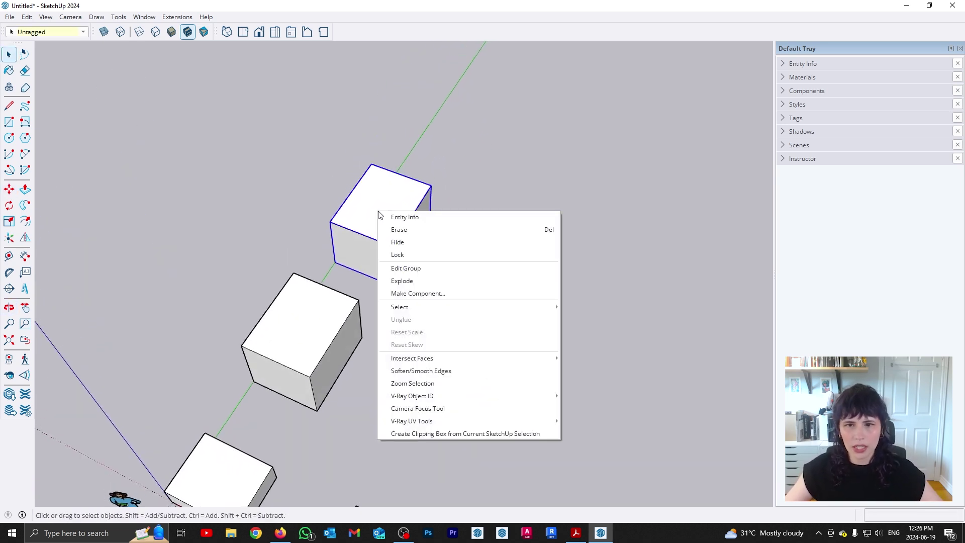
click(437, 296)
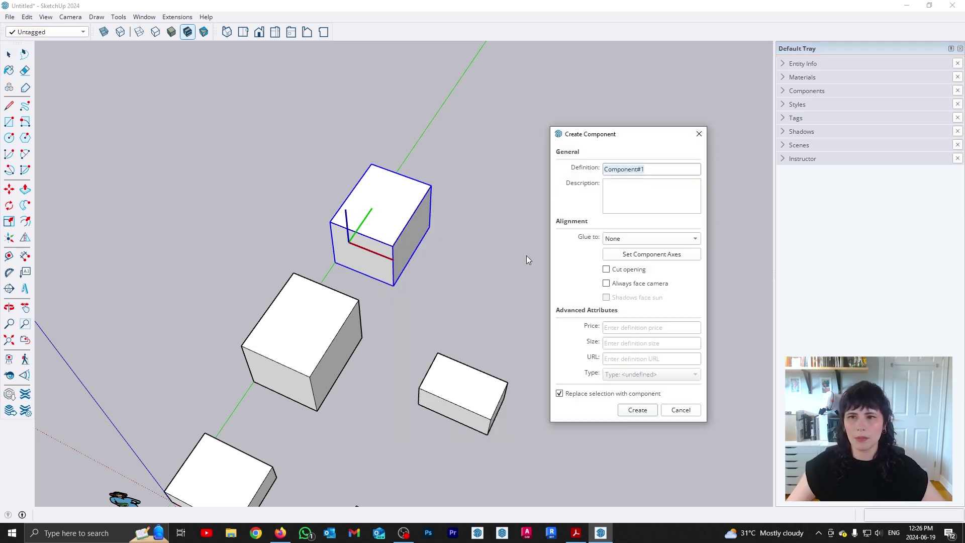
text(GROUP)
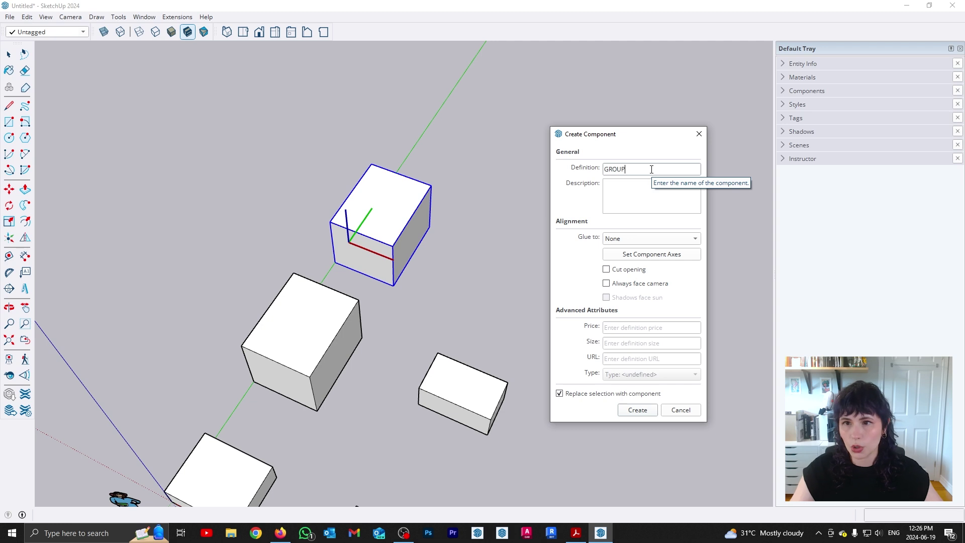
text( BOX)
key(Return)
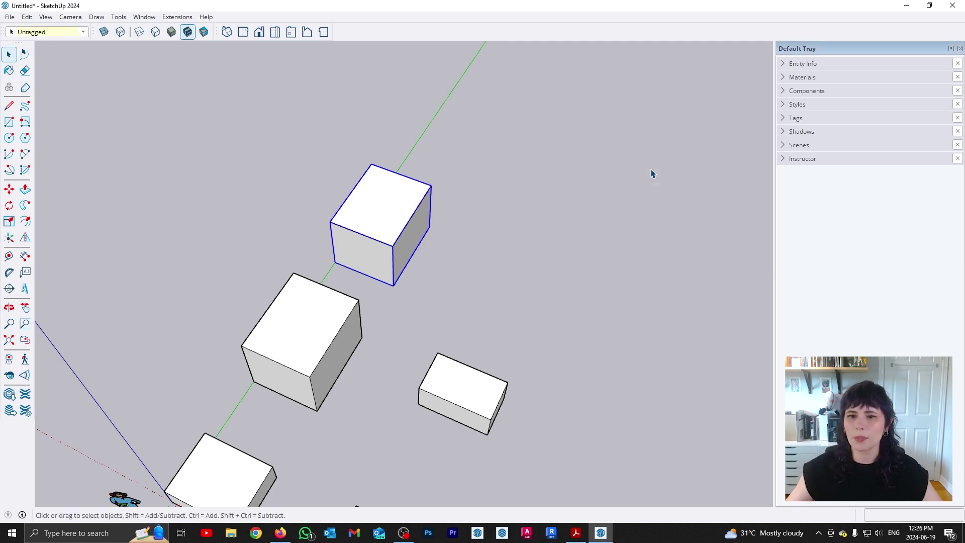
Copy the GROUP BOX component about 13' 5 1/4" farther back along the green axis.
double_click(371, 232)
click(371, 232)
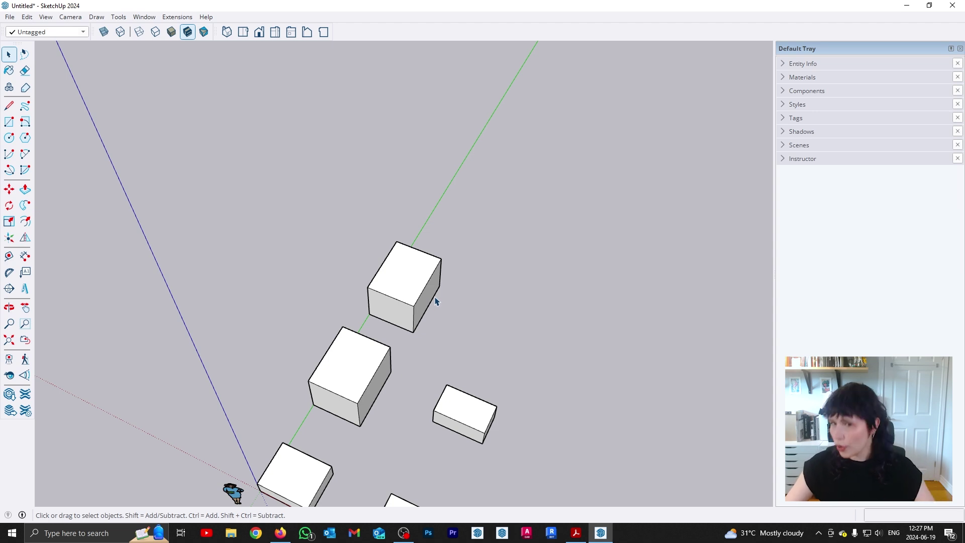
key(m)
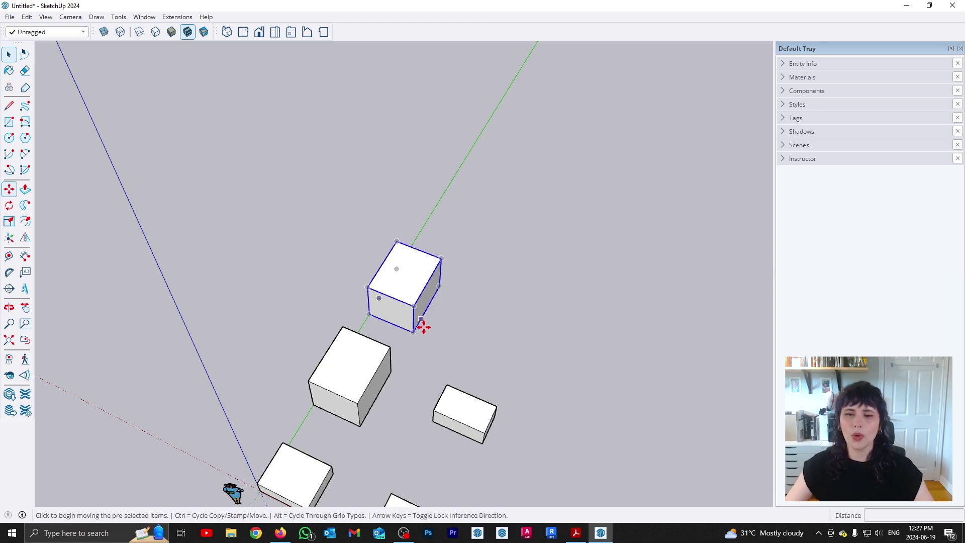
key(ctrl)
click(433, 321)
click(479, 245)
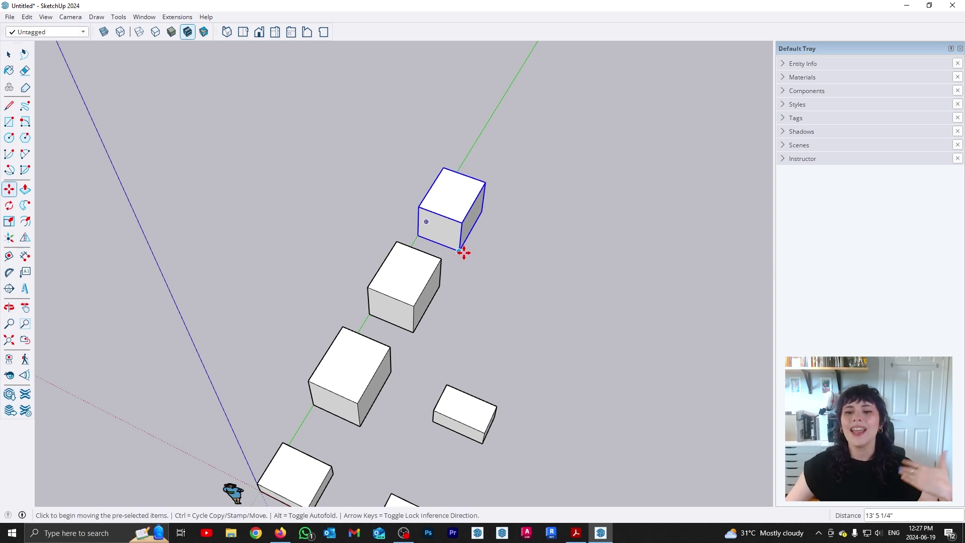
Edit the farthest GROUP BOX component and push its top face down to roughly half its height.
key(space)
double_click(450, 216)
key(p)
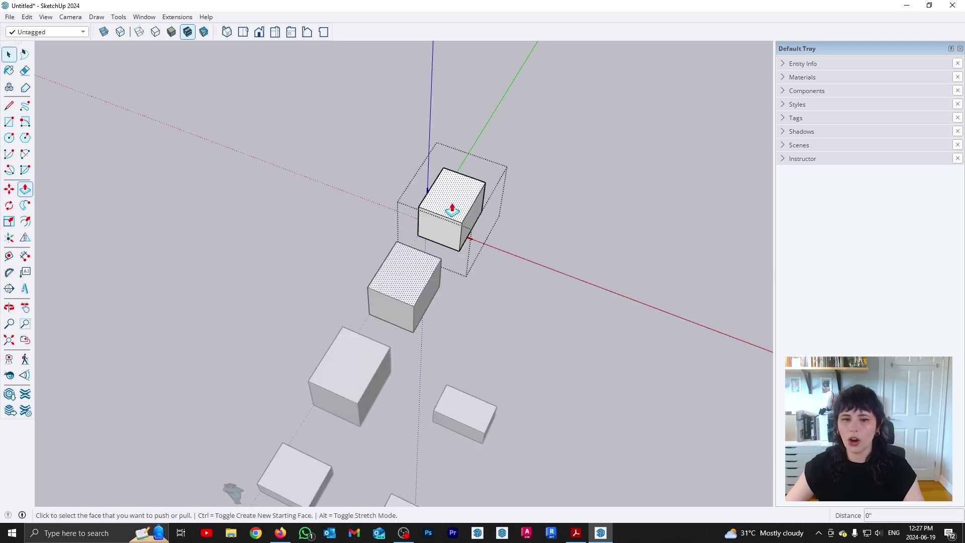
click(450, 214)
click(449, 234)
key(space)
click(478, 304)
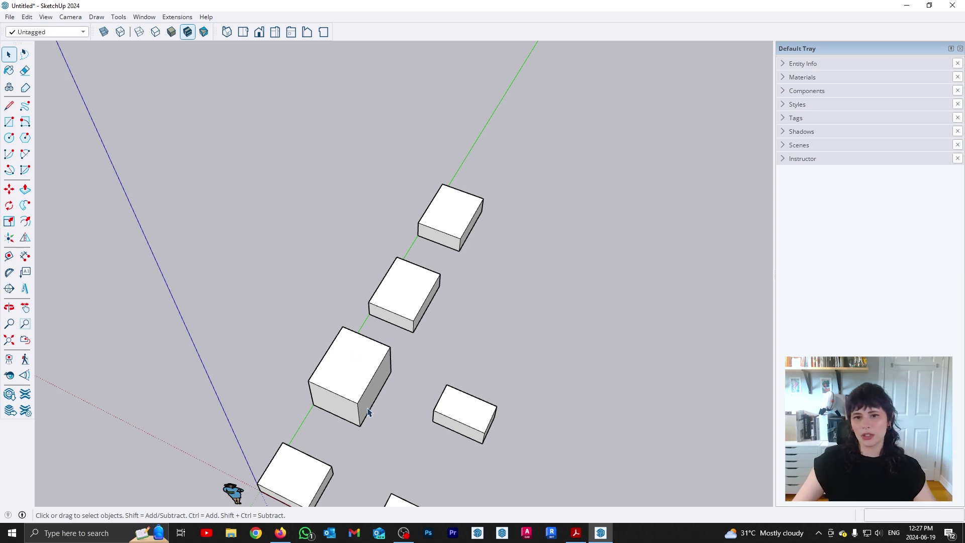
Compare the tall group with the neighbouring GROUP BOX component, and check the commands offered for the group.
click(345, 392)
click(412, 291)
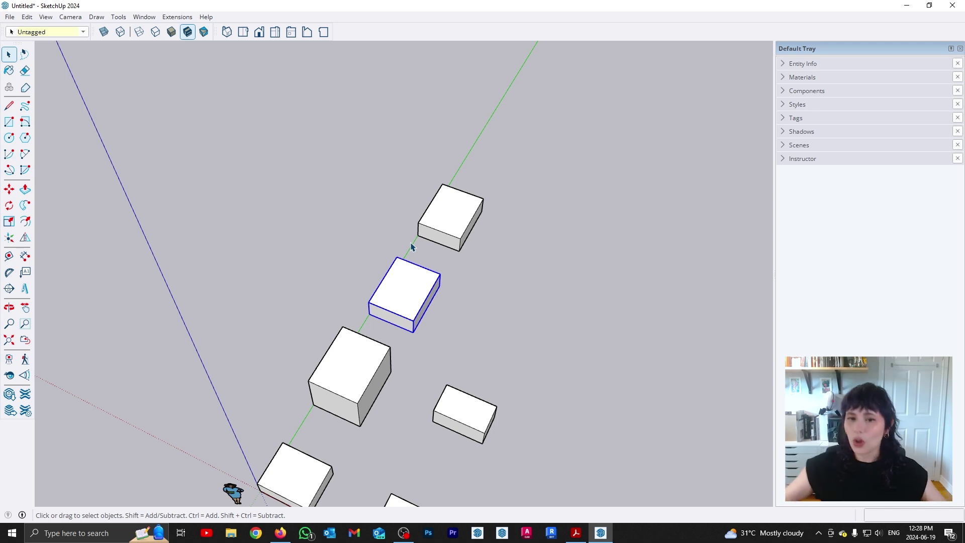
click(354, 377)
shift+middle_drag(354, 377, 411, 367)
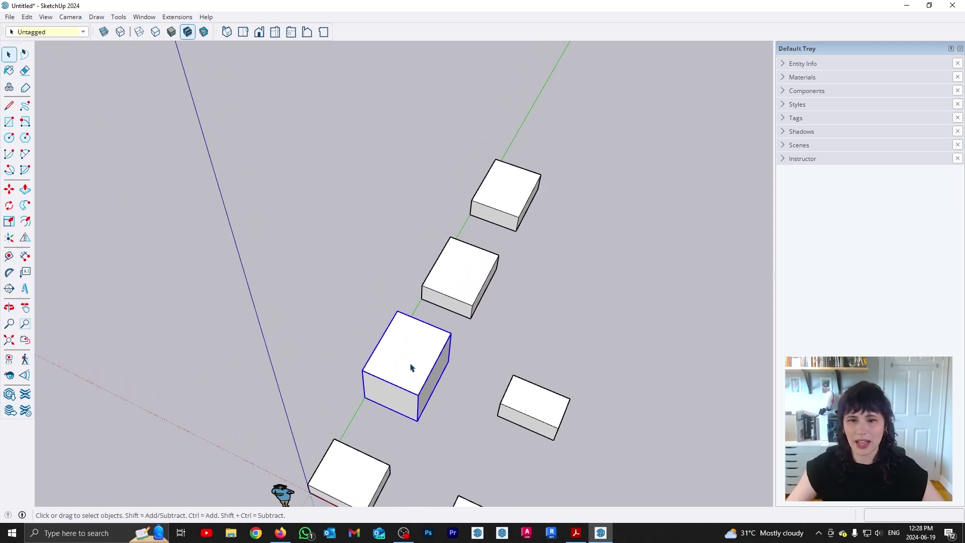
right_click(410, 368)
click(405, 415)
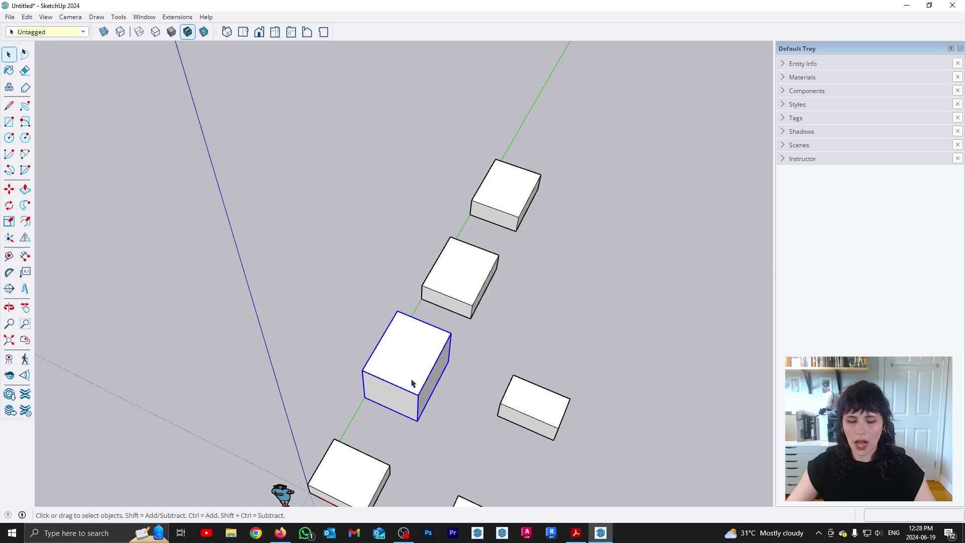
Array the tall group into a row of five evenly spaced copies running in the negative red direction.
key(m)
key(ctrl)
click(399, 369)
text(X)
key(Return)
middle_drag(345, 373, 289, 248)
key(space)
Select the whole row of tall groups and make it a component named "column".
scroll(367, 331, down, 3)
middle_drag(287, 196, 401, 424)
drag(389, 447, 349, 151)
right_click(350, 235)
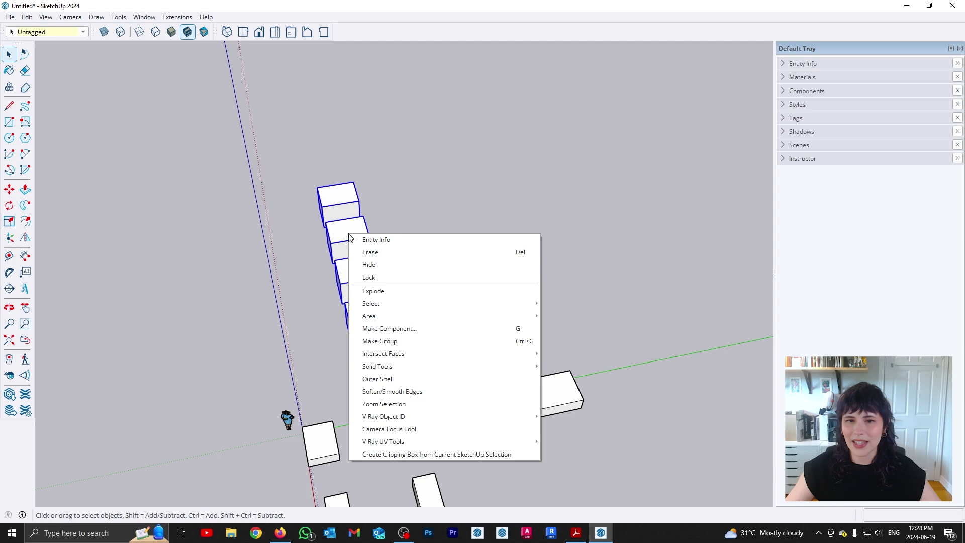
click(393, 329)
text(column)
key(Return)
Open the column component to examine the individual boxes nested inside it, and close it again.
middle_drag(392, 344, 402, 364)
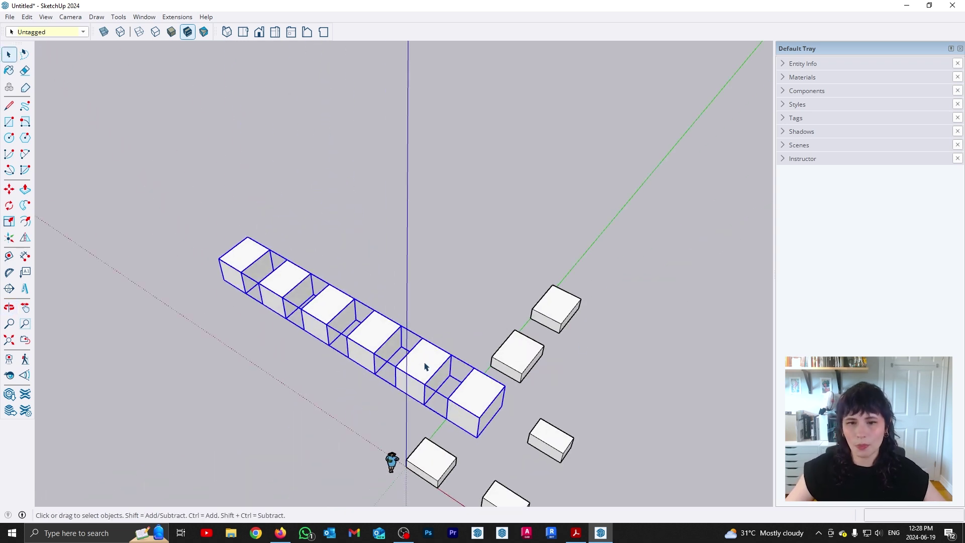
double_click(425, 367)
click(244, 259)
click(260, 276)
click(259, 275)
click(418, 289)
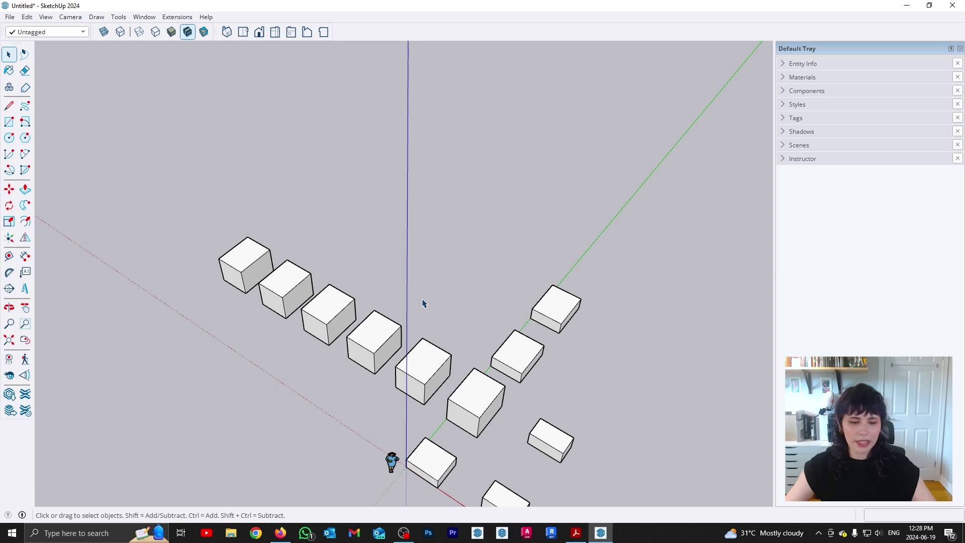
double_click(423, 303)
click(433, 331)
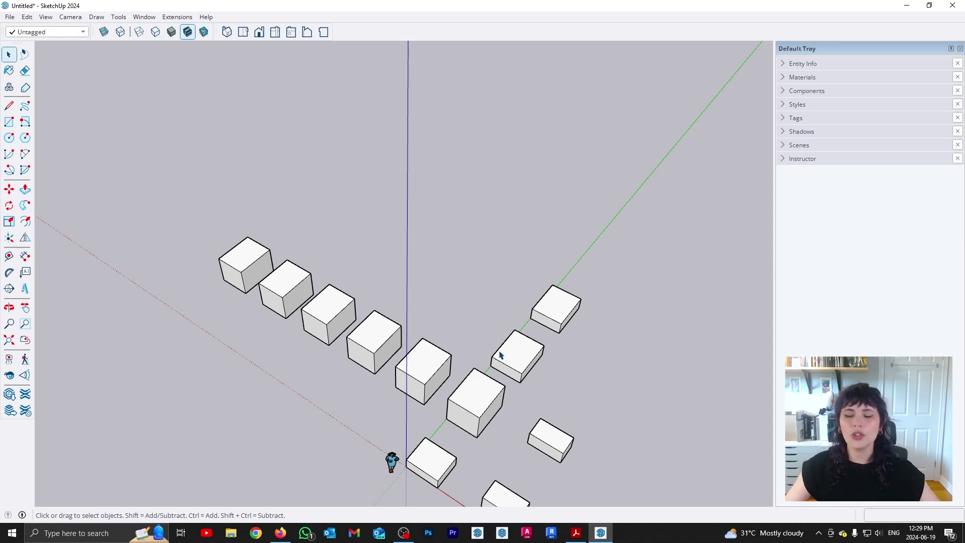
Select the nearer GROUP BOX component and the column component in turn to compare them.
click(520, 351)
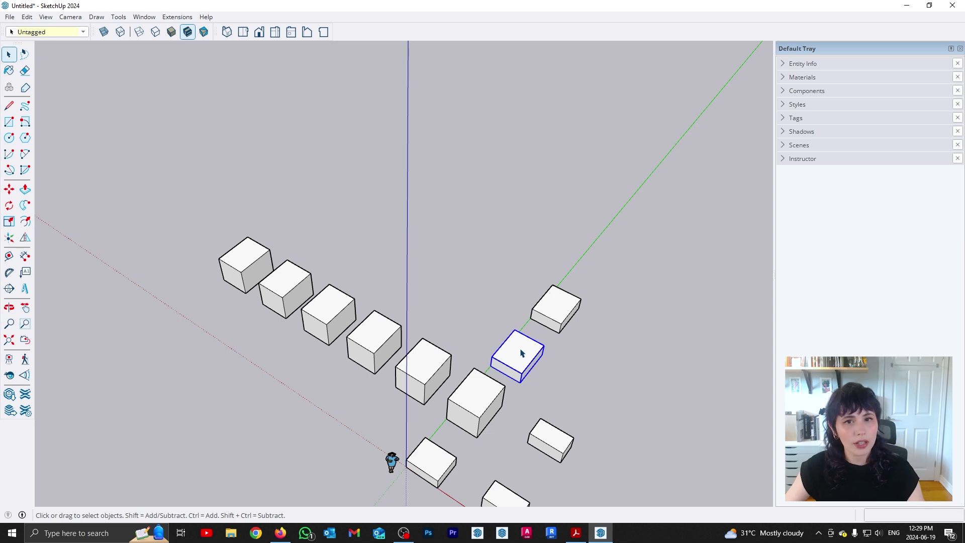
drag(454, 428, 205, 264)
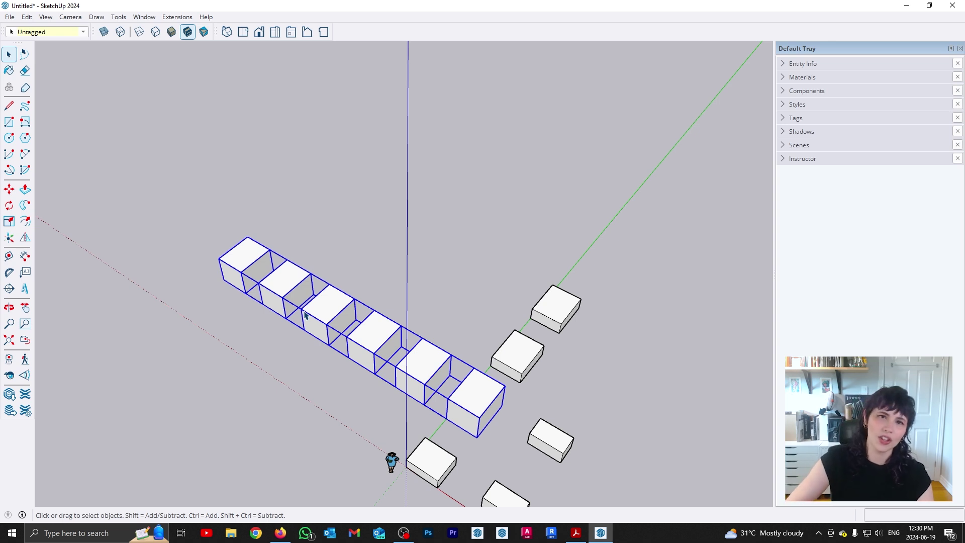
click(507, 322)
Select both BOX components and copy the pair along the red axis, away from the origin.
middle_drag(508, 322, 450, 306)
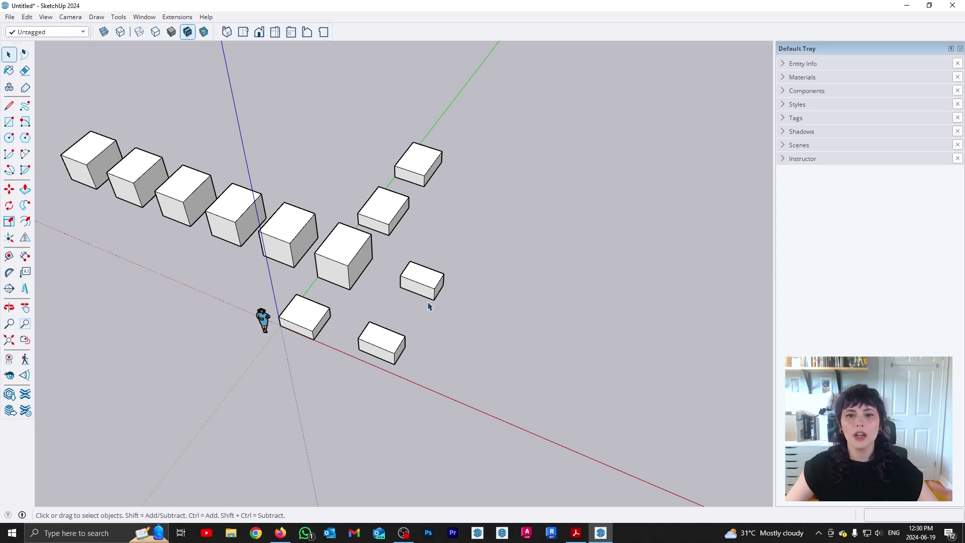
double_click(437, 282)
drag(472, 369, 399, 277)
key(m)
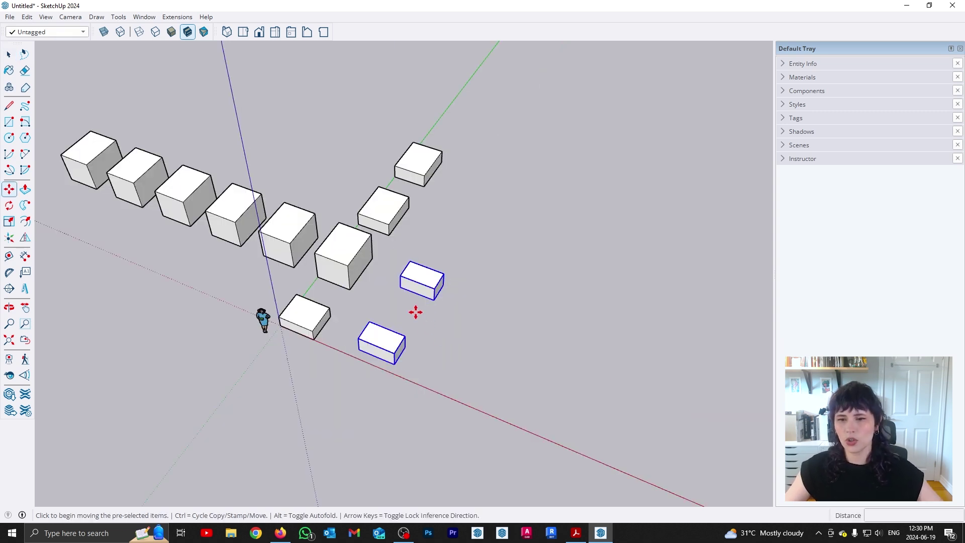
click(416, 312)
key(ctrl)
click(505, 347)
key(space)
middle_drag(561, 367, 409, 345)
Review the commands offered for a copied BOX component and the entity information of all four BOX components.
click(431, 346)
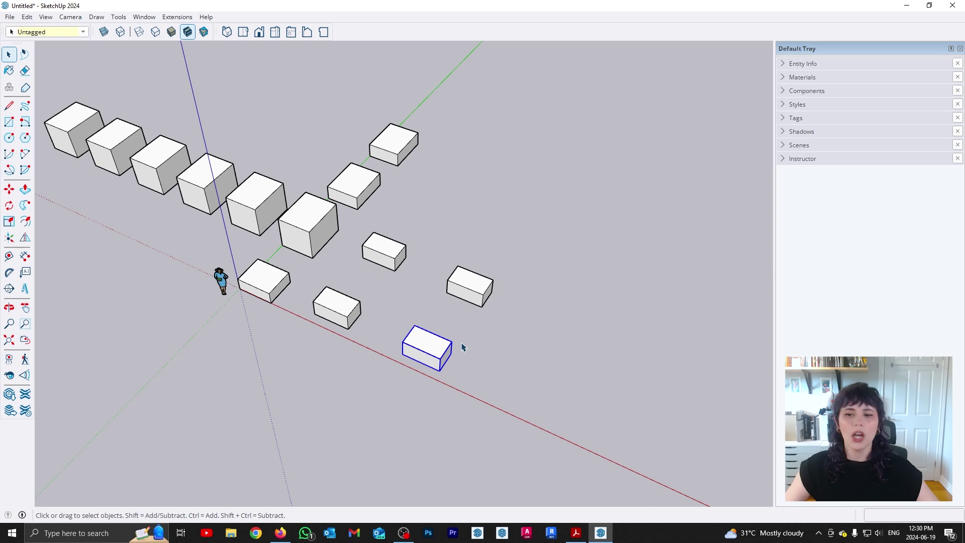
right_click(437, 354)
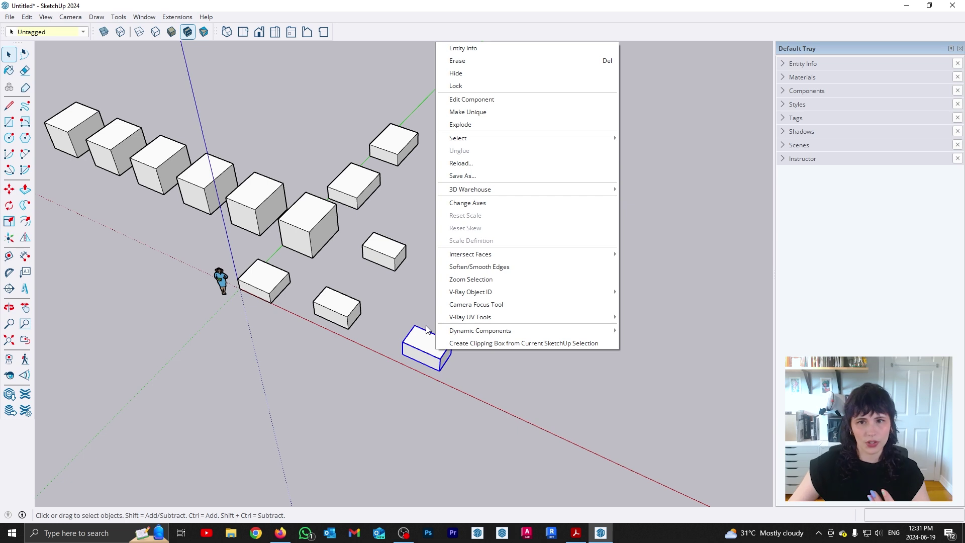
click(724, 282)
click(798, 65)
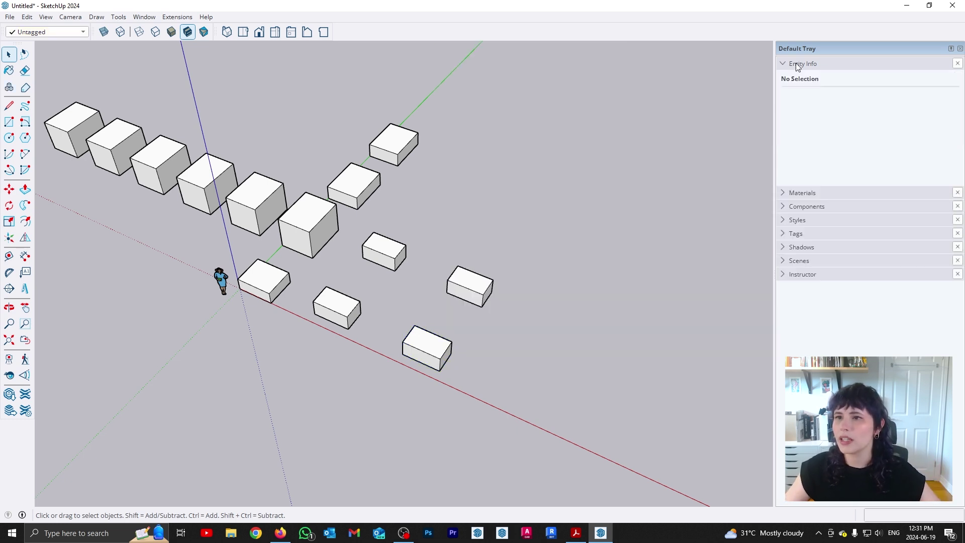
drag(492, 385, 345, 242)
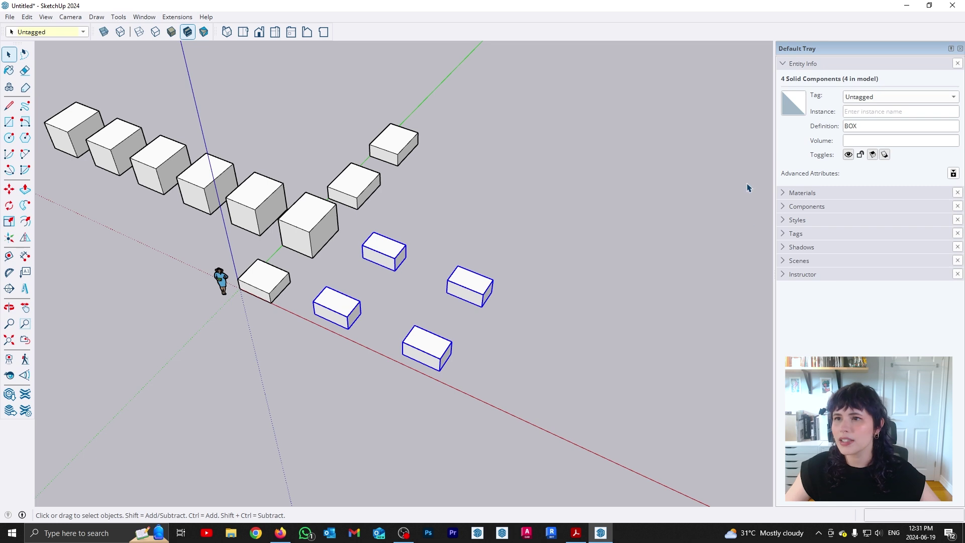
Make the outermost BOX component beside the red axis unique, and select the other three BOX components to compare their definition with it.
click(524, 241)
click(431, 352)
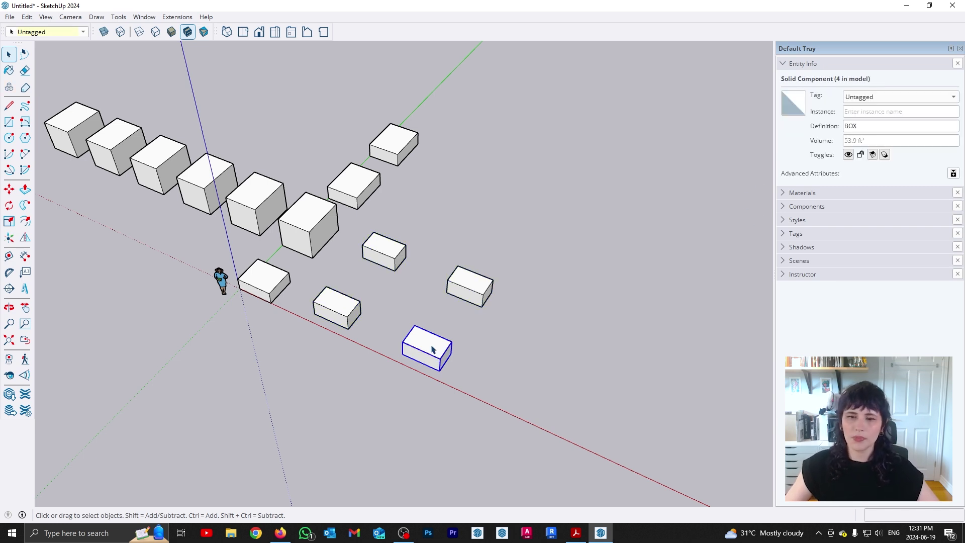
right_click(431, 352)
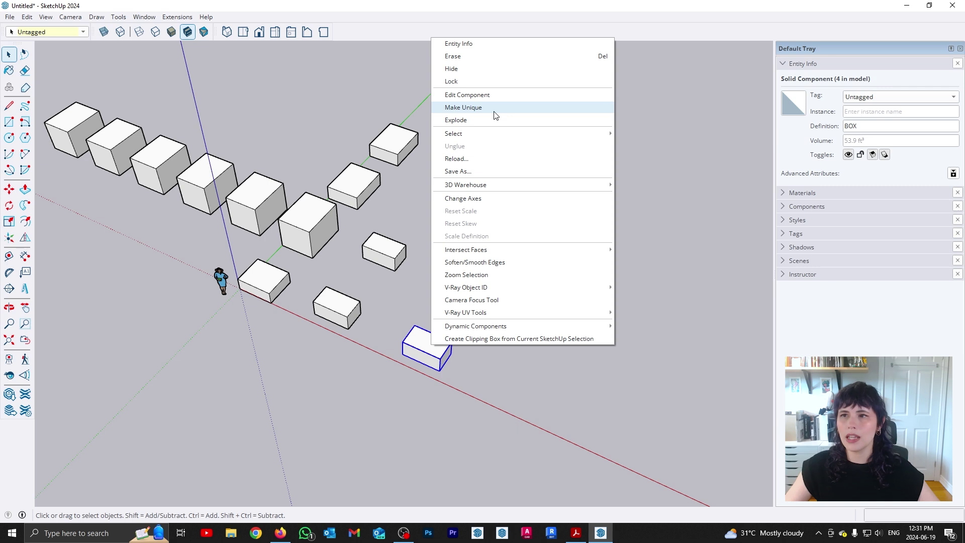
click(494, 112)
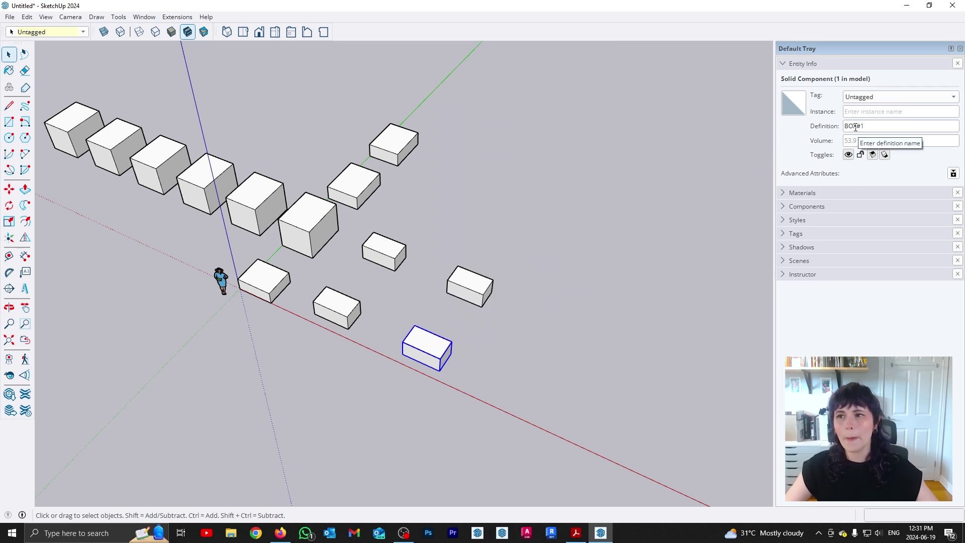
drag(532, 297, 330, 246)
click(432, 337)
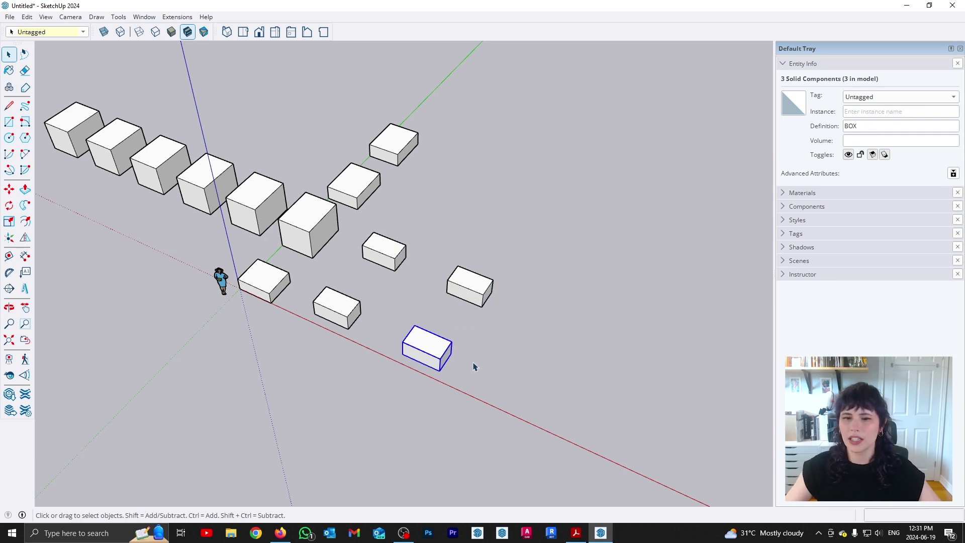
Select the unique box together with the BOX component behind it and copy the pair farther out along the red axis.
shift+click(440, 273)
key(m)
click(474, 327)
key(ctrl)
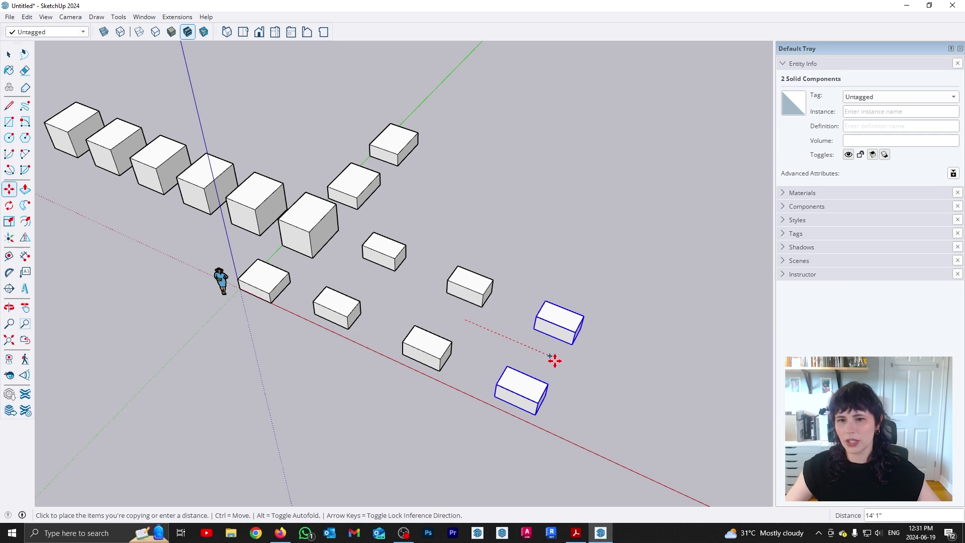
click(580, 388)
Open the new copy of the unique box beside the red axis and pull its top face upward.
middle_drag(581, 388, 572, 354)
click(380, 290)
double_click(471, 336)
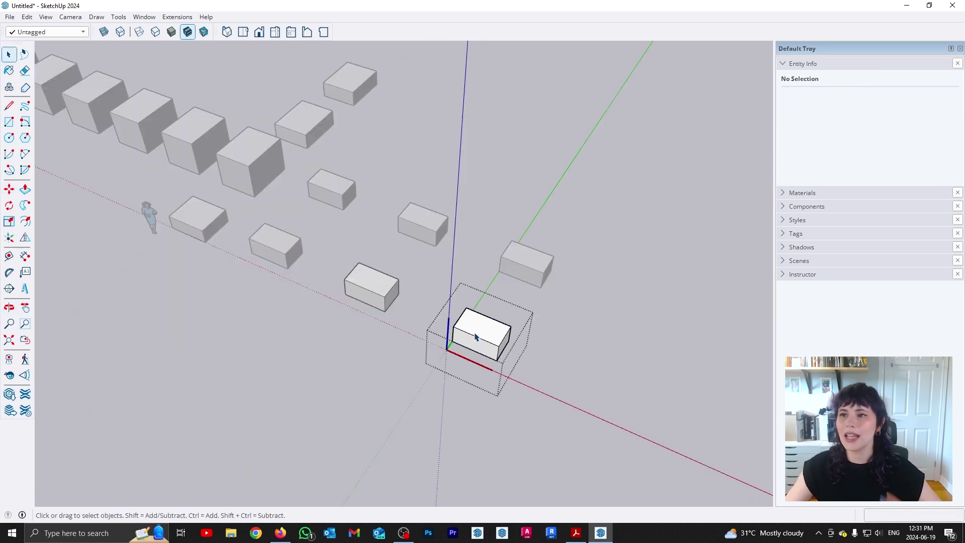
double_click(476, 337)
key(p)
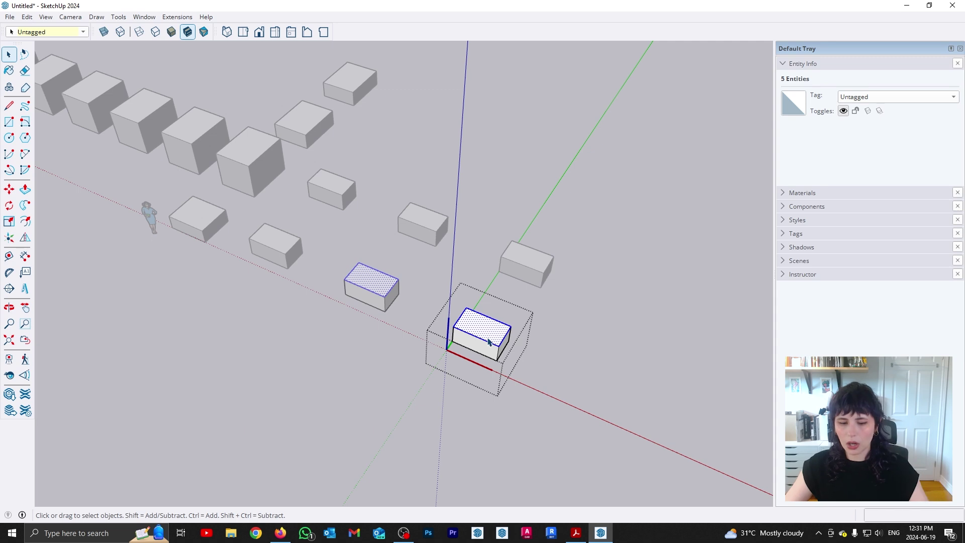
drag(490, 338, 493, 316)
key(space)
click(552, 304)
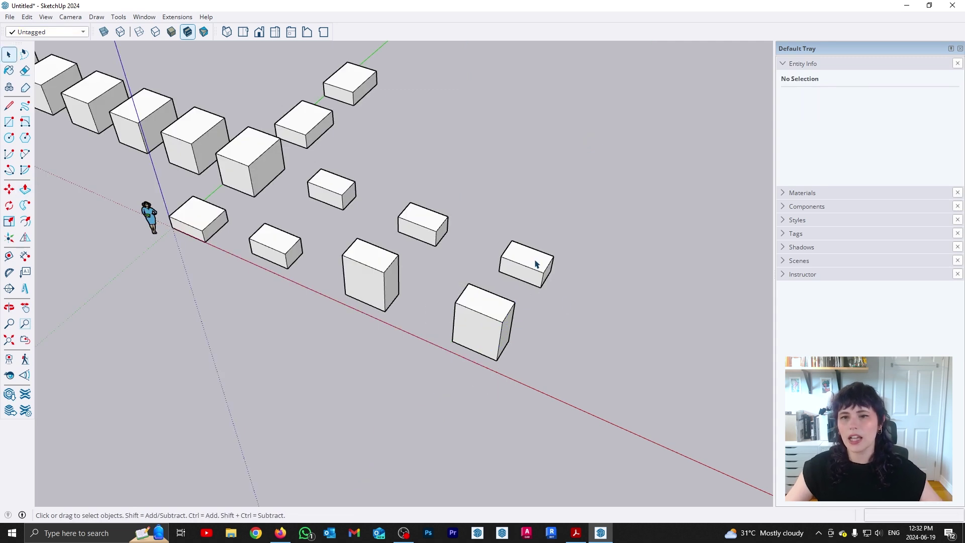
Open the newly copied BOX component in the rear row, extend its front face toward the red axis with Push/Pull, and close it.
click(537, 264)
double_click(536, 265)
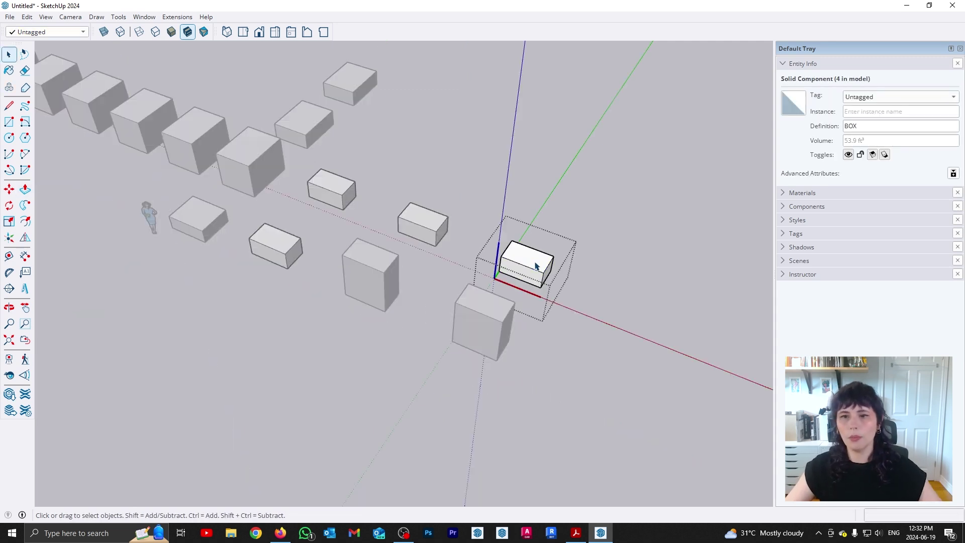
click(531, 280)
key(p)
click(530, 280)
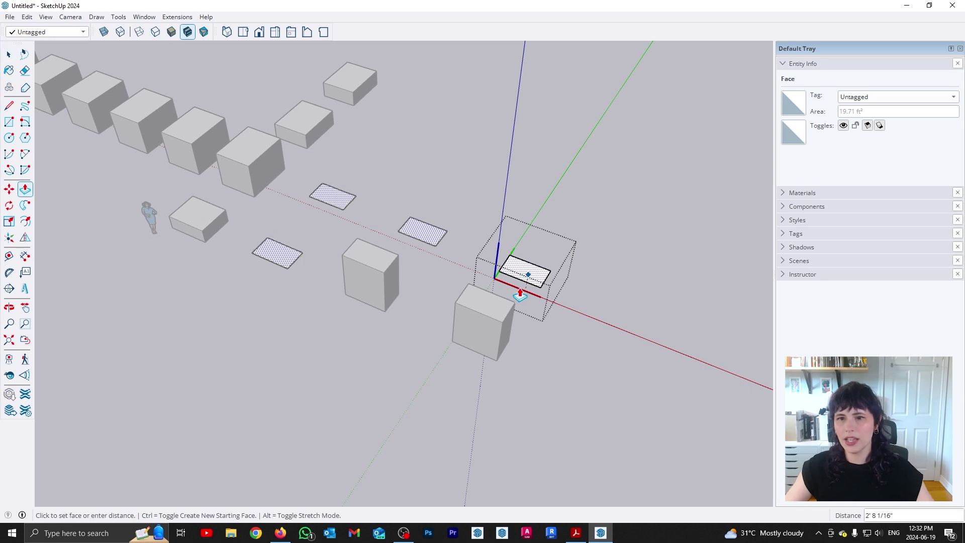
key(Escape)
key(space)
key(p)
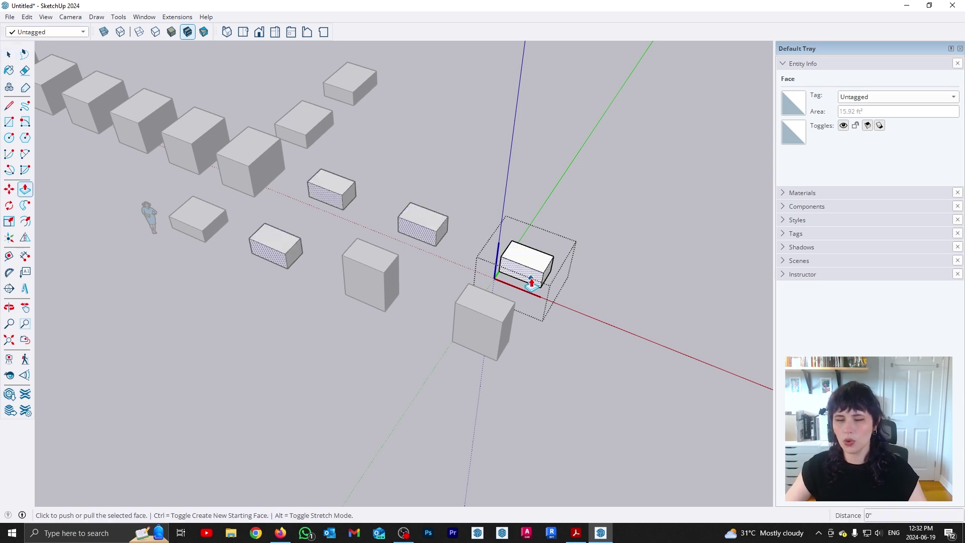
double_click(532, 280)
key(space)
click(568, 232)
middle_drag(568, 232, 575, 347)
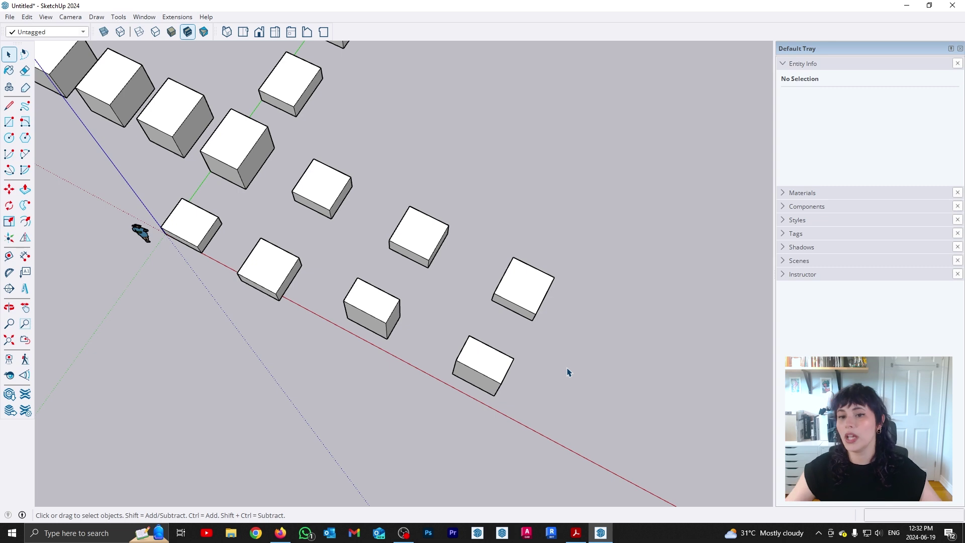
middle_drag(597, 379, 598, 246)
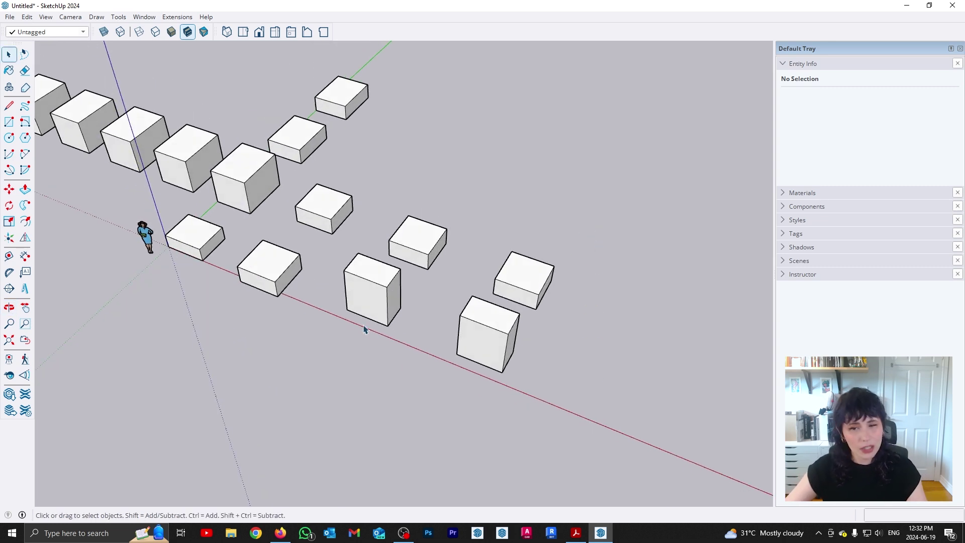
middle_drag(484, 236, 480, 392)
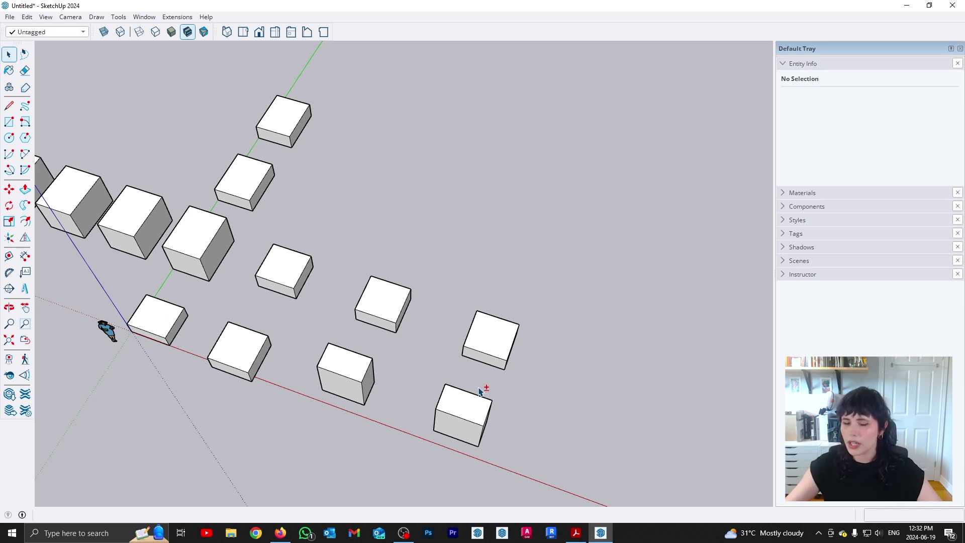
Make the two outermost BOX components in the rear row unique together, and select one to check its definition.
drag(550, 257, 382, 338)
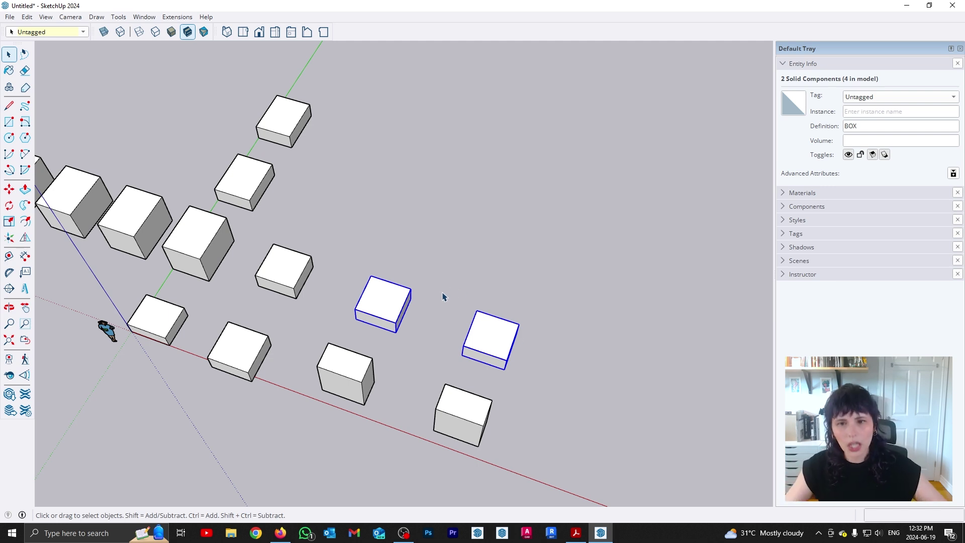
right_click(495, 328)
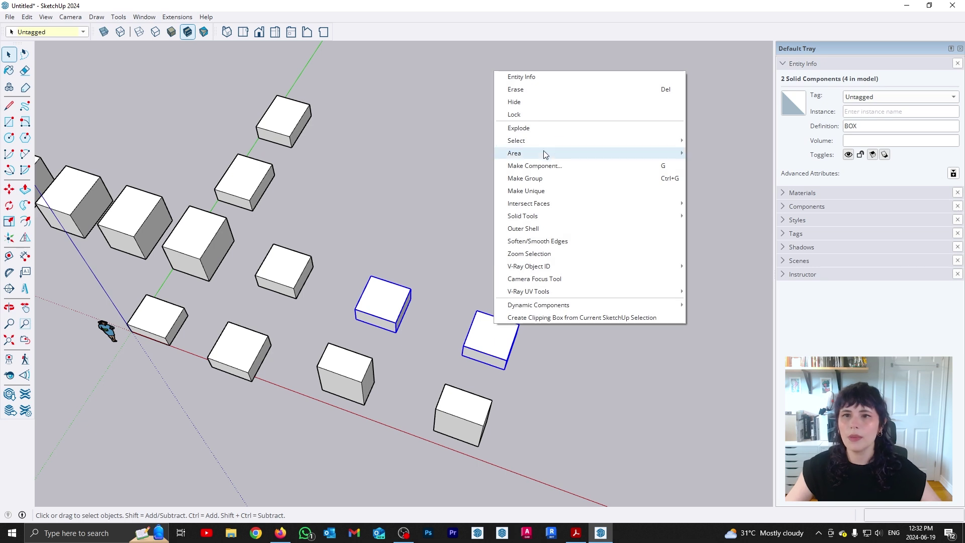
click(558, 197)
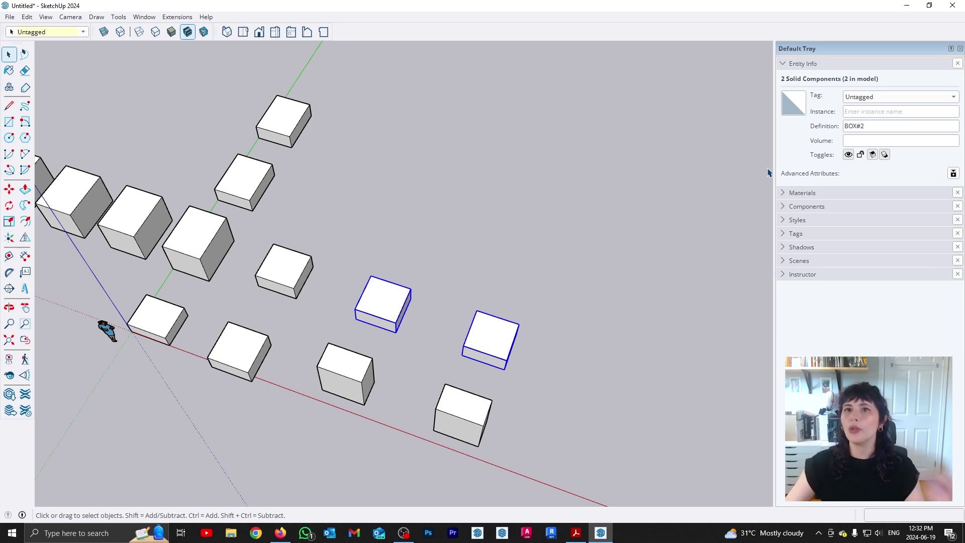
click(598, 301)
click(409, 317)
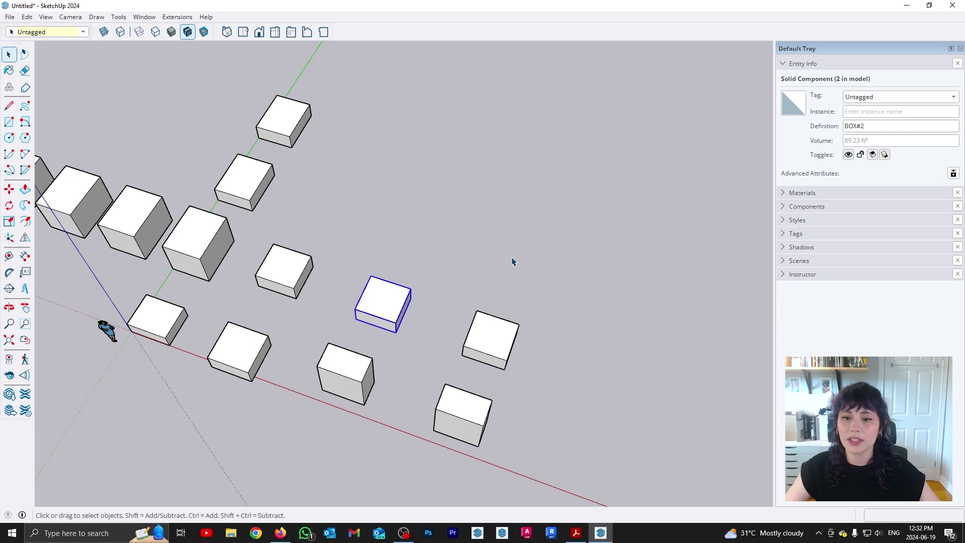
Select the two newly unique rear boxes and copy the pair away from the red axis, along the green direction.
drag(540, 353, 390, 249)
key(m)
click(548, 336)
key(ctrl)
click(577, 257)
Open one of the new rear copies, raise its top face by about 9 feet with Push/Pull, and close the component.
key(space)
double_click(533, 255)
middle_drag(548, 287, 514, 254)
key(p)
click(515, 256)
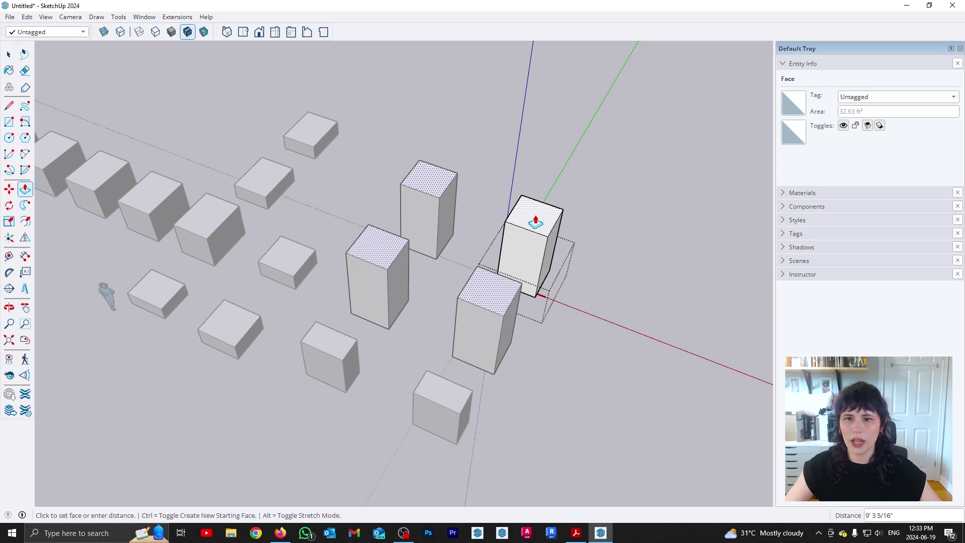
click(533, 211)
key(space)
click(295, 296)
Open the remaining BOX component in the row behind the red axis, lower its top face with Push/Pull, and close it.
double_click(294, 263)
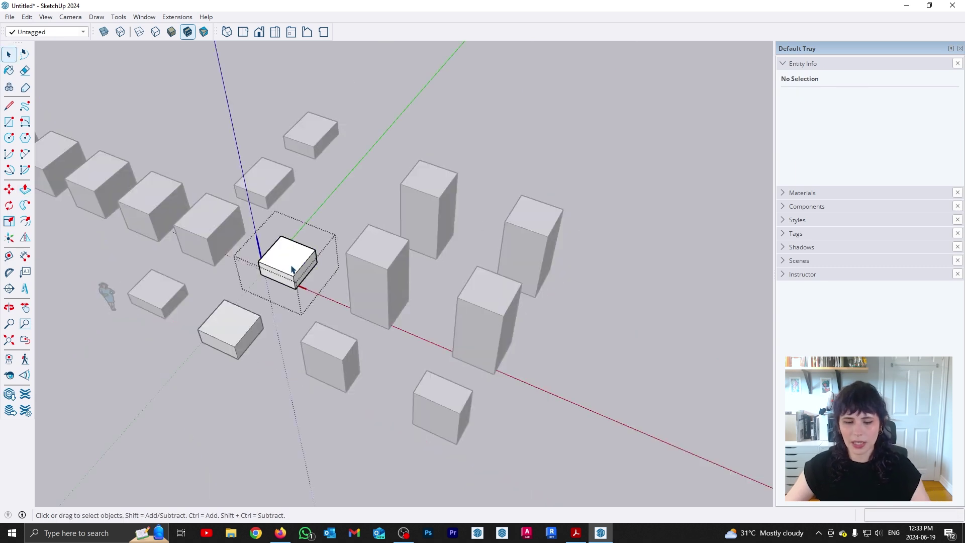
key(p)
click(294, 264)
click(297, 272)
key(space)
click(348, 329)
middle_drag(348, 329, 500, 302)
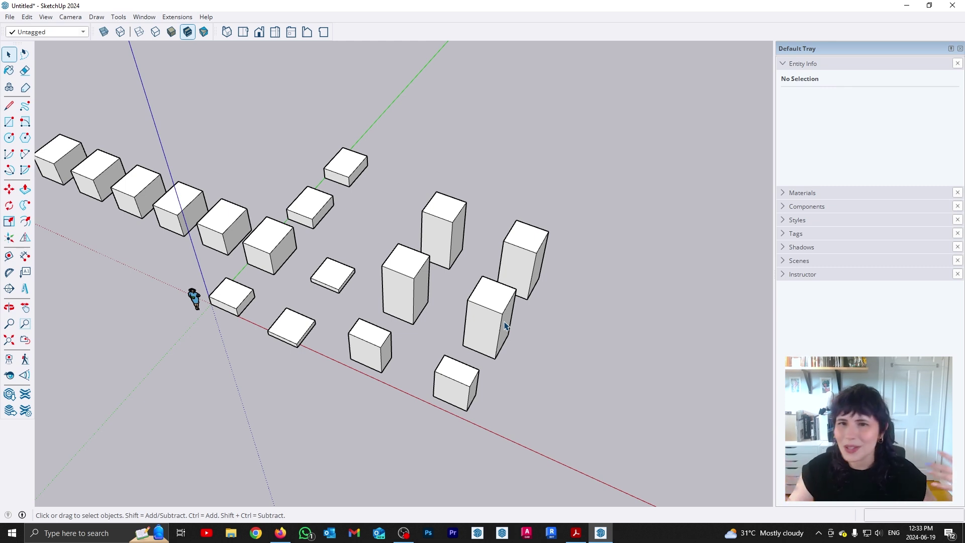
Select the four tall boxes and the two unique boxes beside the red axis, and combine all six into one group.
middle_drag(428, 282, 608, 438)
drag(599, 426, 367, 177)
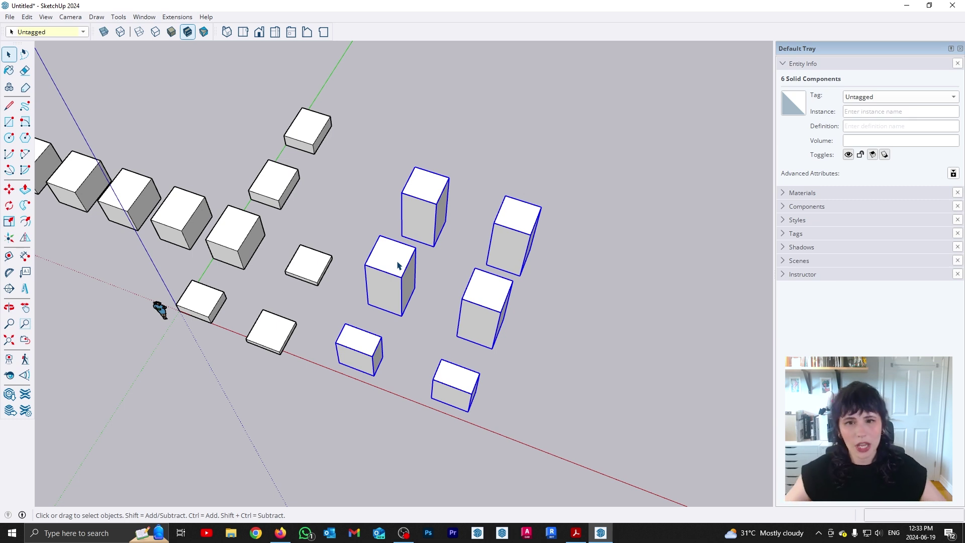
right_click(398, 267)
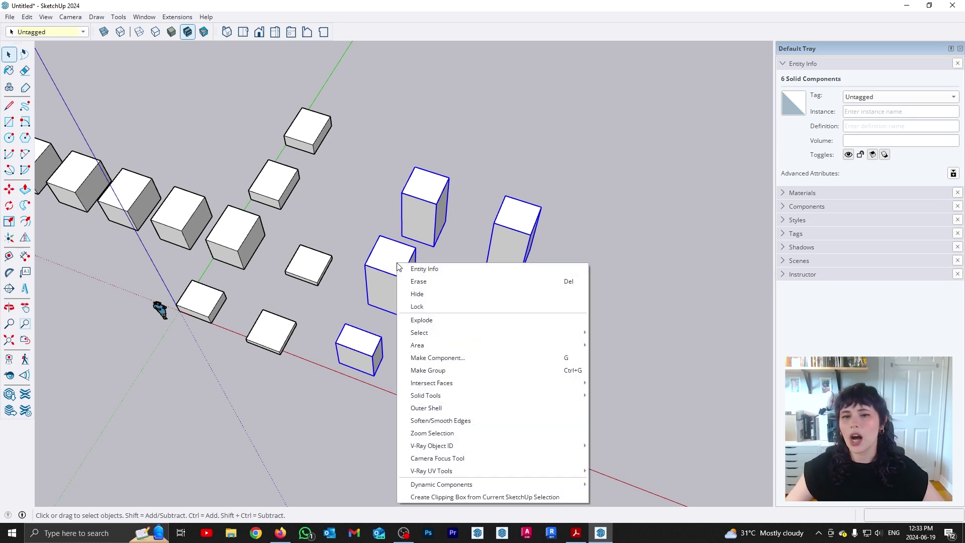
click(453, 374)
Select the remaining groups and components around the origin and combine them into one component named BIG COMPONENTS.
middle_drag(325, 378, 451, 442)
key(space)
drag(451, 442, 311, 114)
right_click(338, 239)
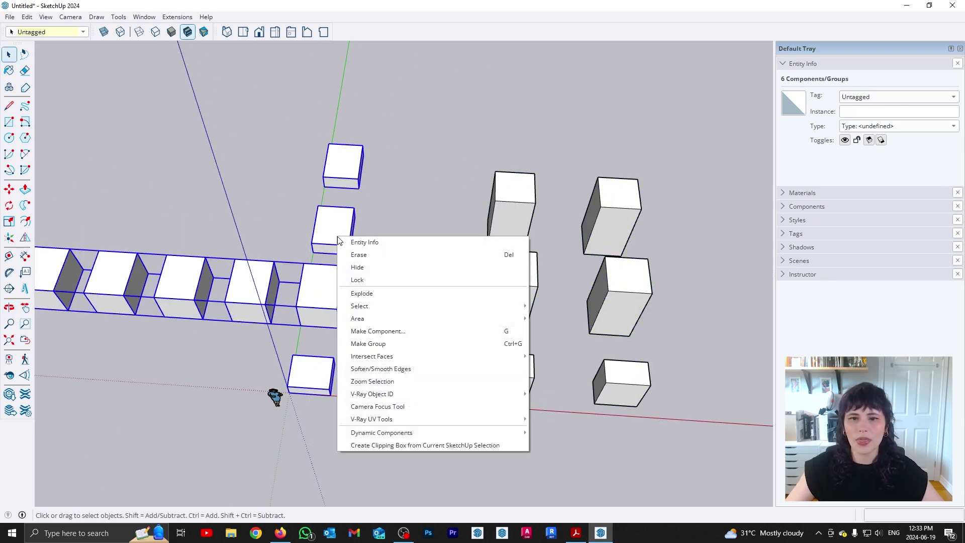
click(381, 332)
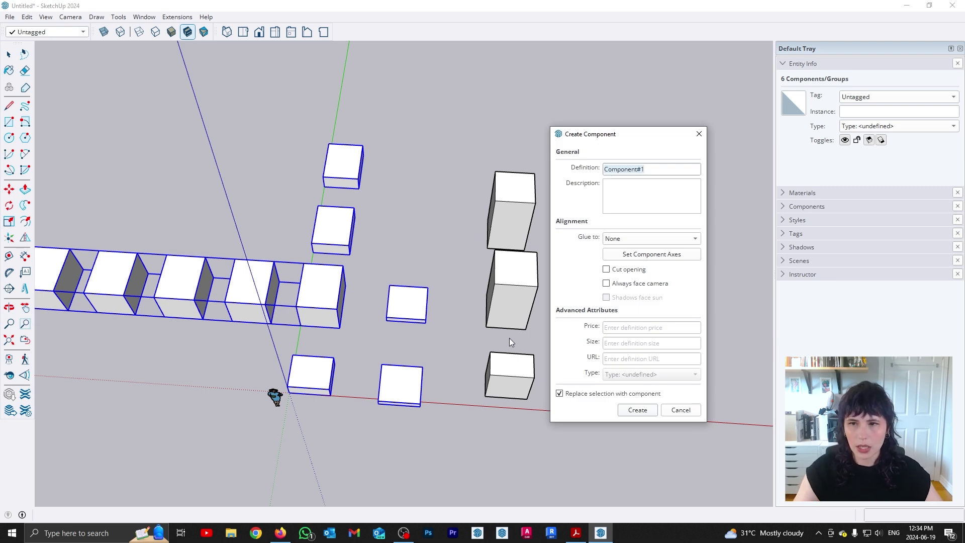
text(BIG COMPONENTS)
key(Return)
Select the BIG COMPONENTS component and the group of six boxes, and copy both along the green axis.
middle_drag(509, 338, 344, 240)
shift+click(447, 312)
key(m)
scroll(473, 308, down, 2)
click(519, 296)
key(ctrl)
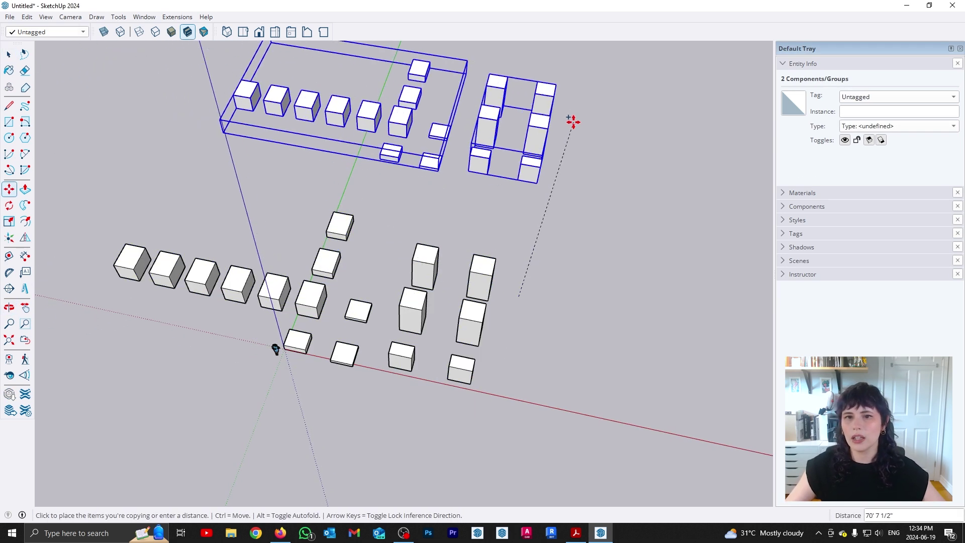
click(544, 140)
key(space)
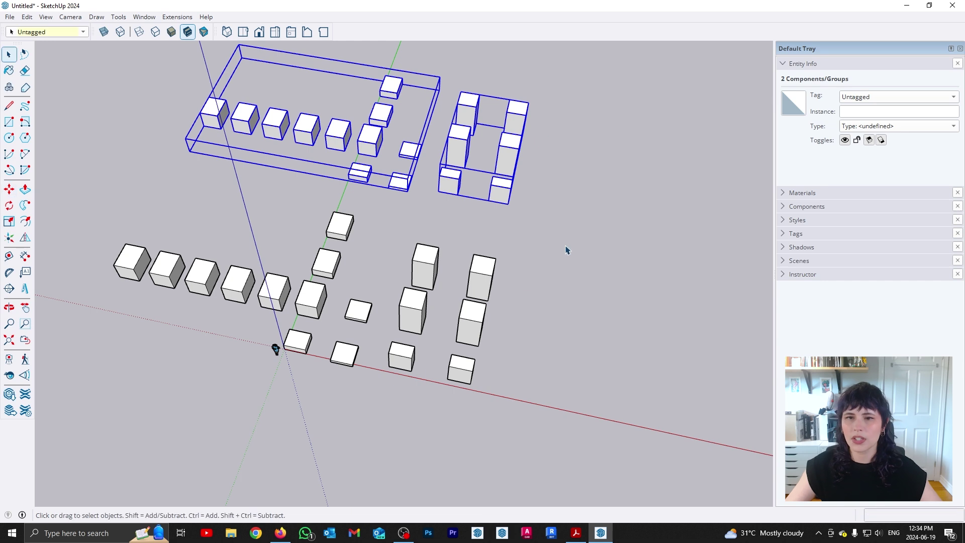
Open the original group of six boxes, move its rear outer tall box farther along the green direction, and close the group.
middle_drag(566, 250, 503, 282)
scroll(502, 282, up, 3)
double_click(435, 336)
click(436, 336)
key(m)
click(467, 352)
click(491, 313)
key(space)
click(612, 161)
Open the copied BIG COMPONENTS component, move its middle GROUP BOX component behind the row of columns, and close it.
mouse_move(496, 110)
middle_down()
mouse_move(485, 215)
mouse_move(455, 236)
middle_up()
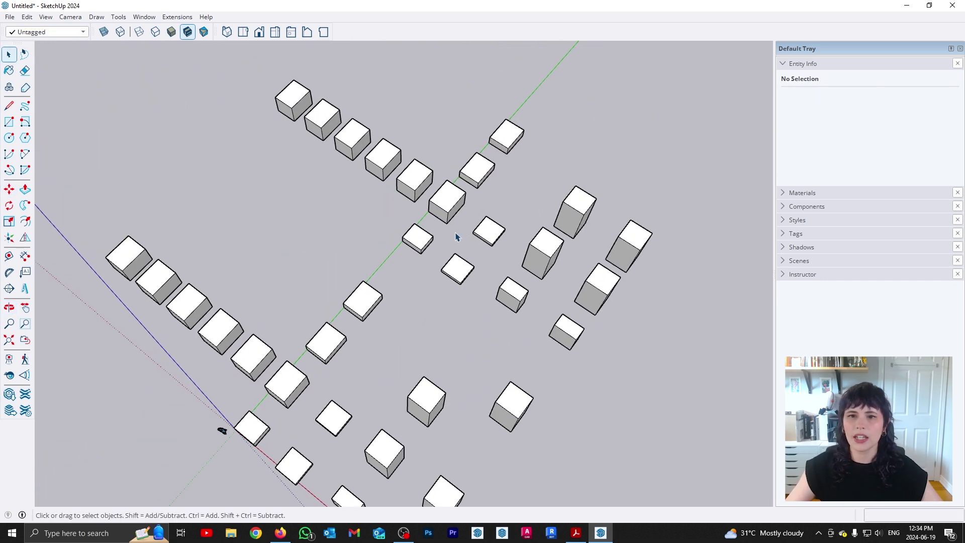
click(449, 207)
double_click(444, 199)
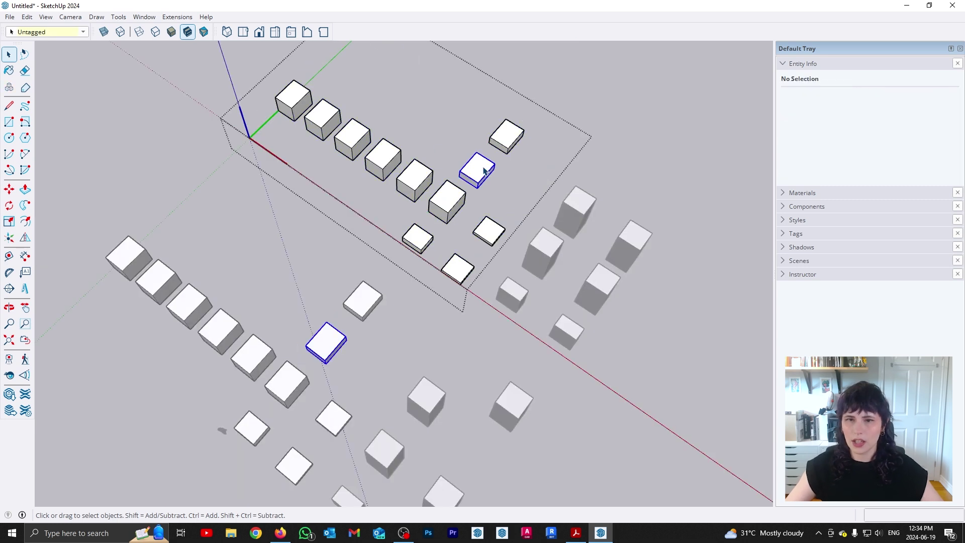
click(484, 171)
key(m)
drag(484, 171, 415, 126)
key(space)
key(Escape)
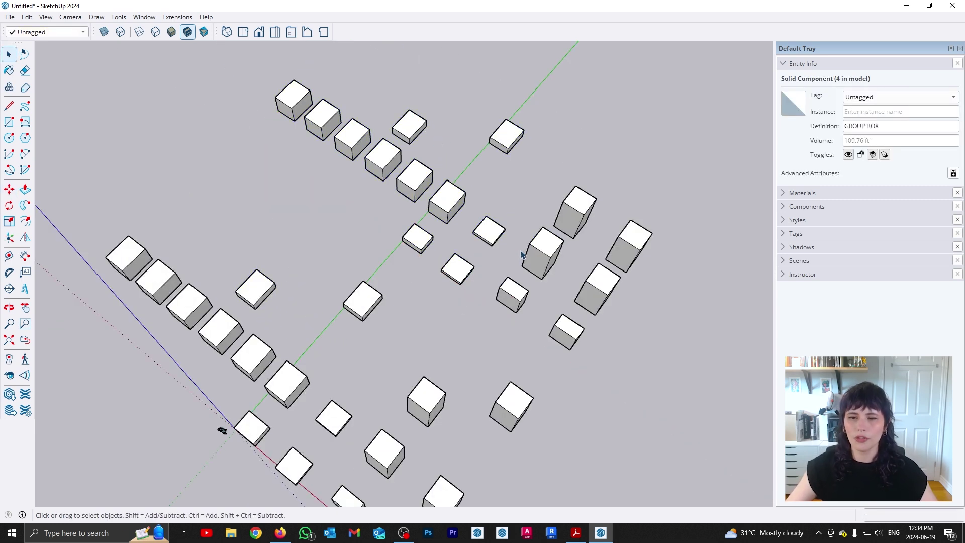
click(522, 255)
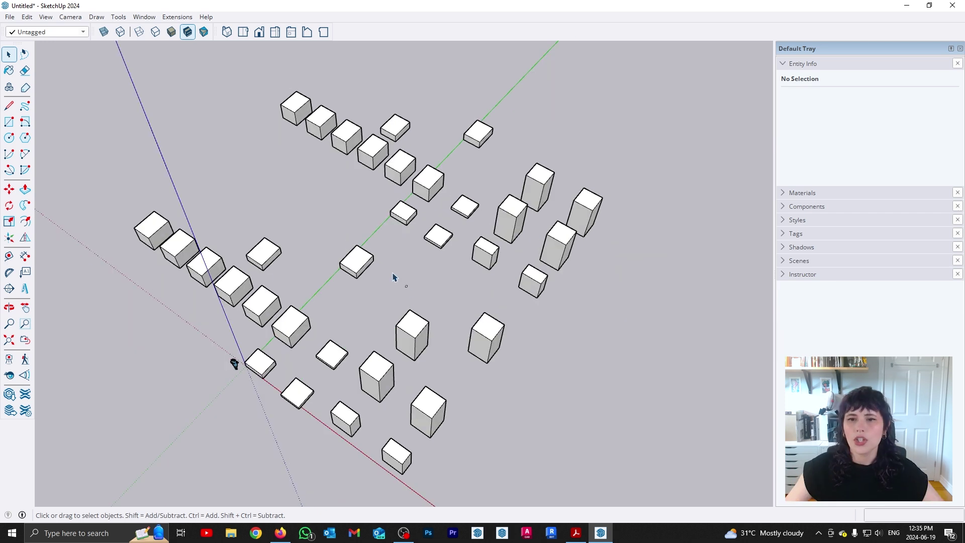
Select both BIG COMPONENTS instances to inspect their shared definition.
drag(405, 282, 229, 169)
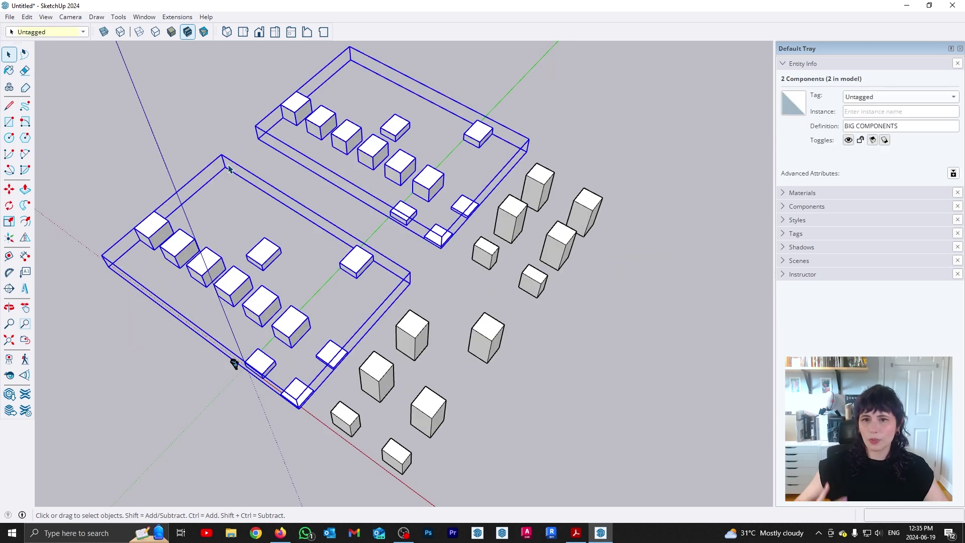